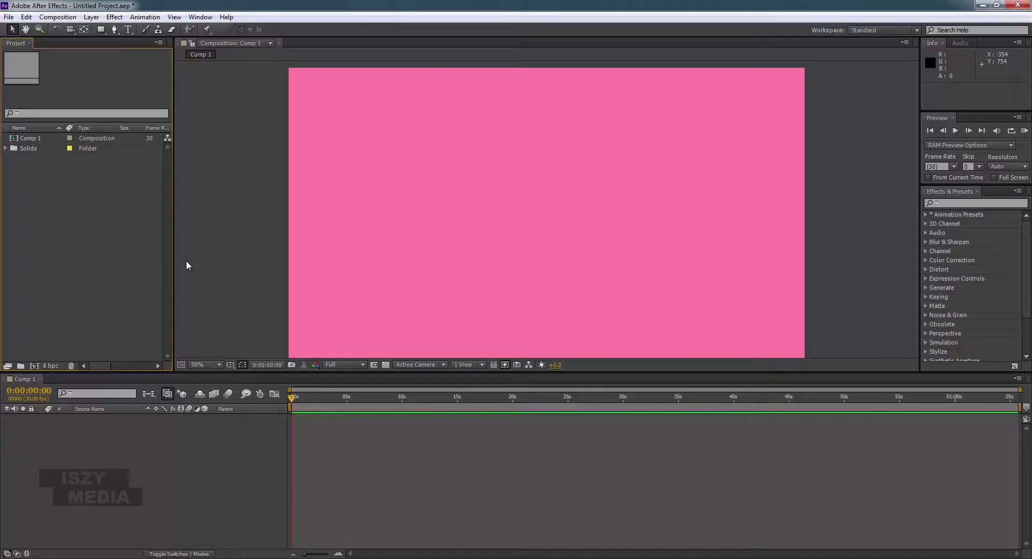
# Add a 1920 × 1080 px dark gray solid and scale it to about 60% width and 38% height around its centre
pyautogui.click(89, 17)
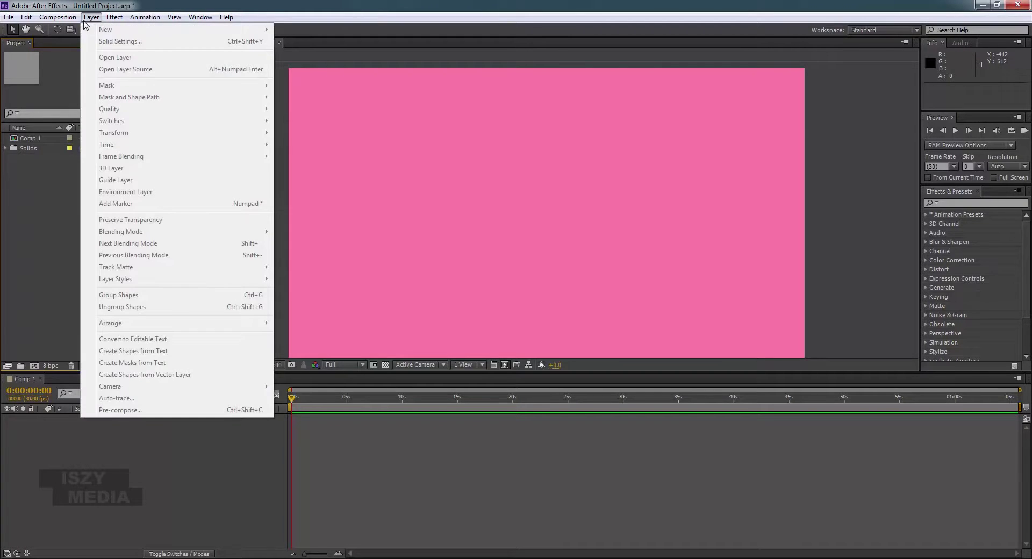
pyautogui.click(32, 438)
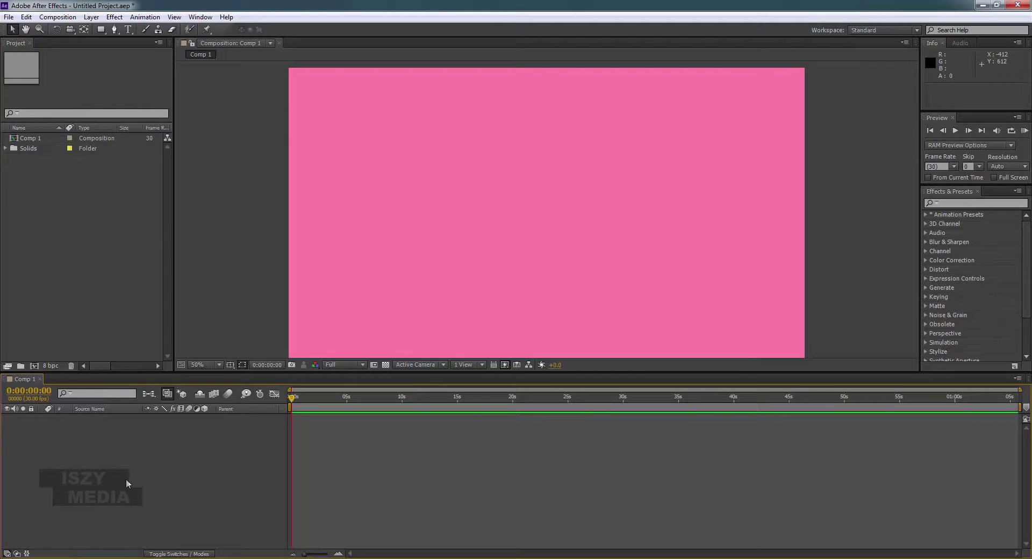
pyautogui.hotkey('ctrl', 'y')
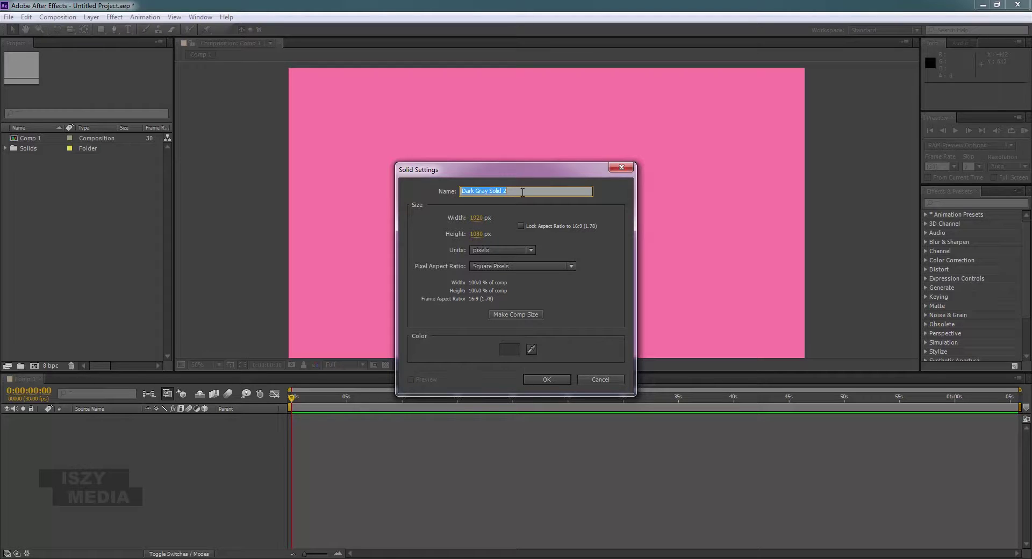
pyautogui.click(547, 379)
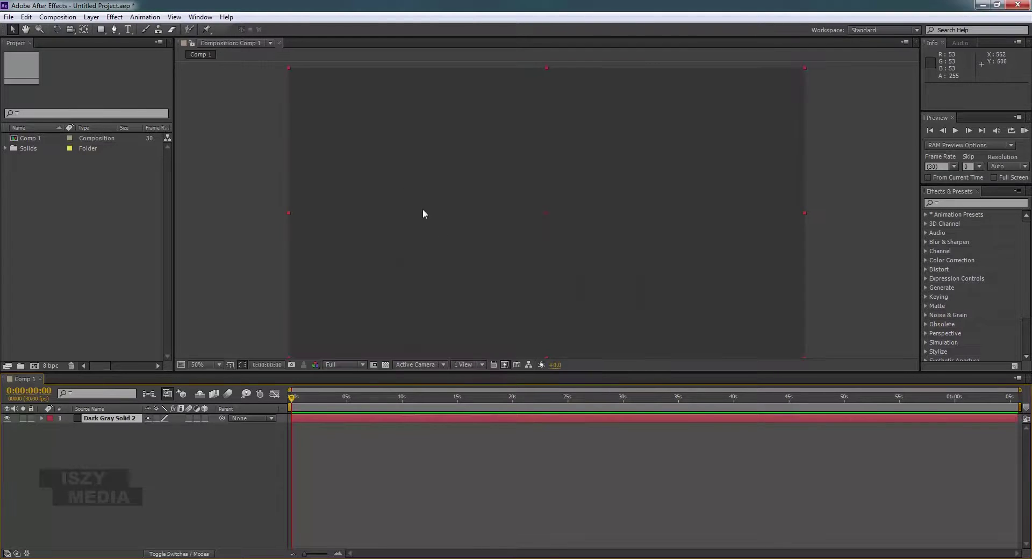
pyautogui.moveTo(288, 67); pyautogui.dragTo(393, 158)
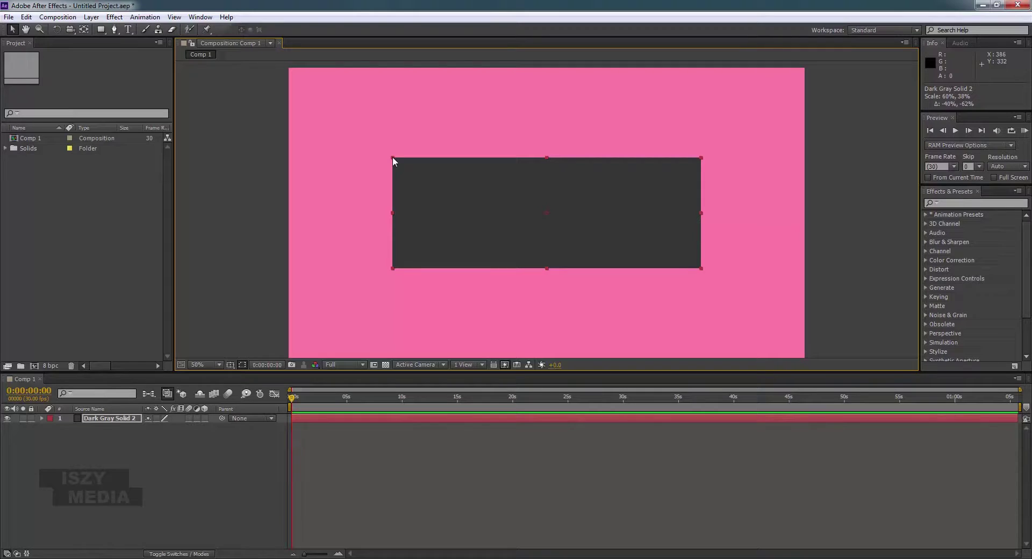
pyautogui.click(68, 289)
pyautogui.click(116, 464)
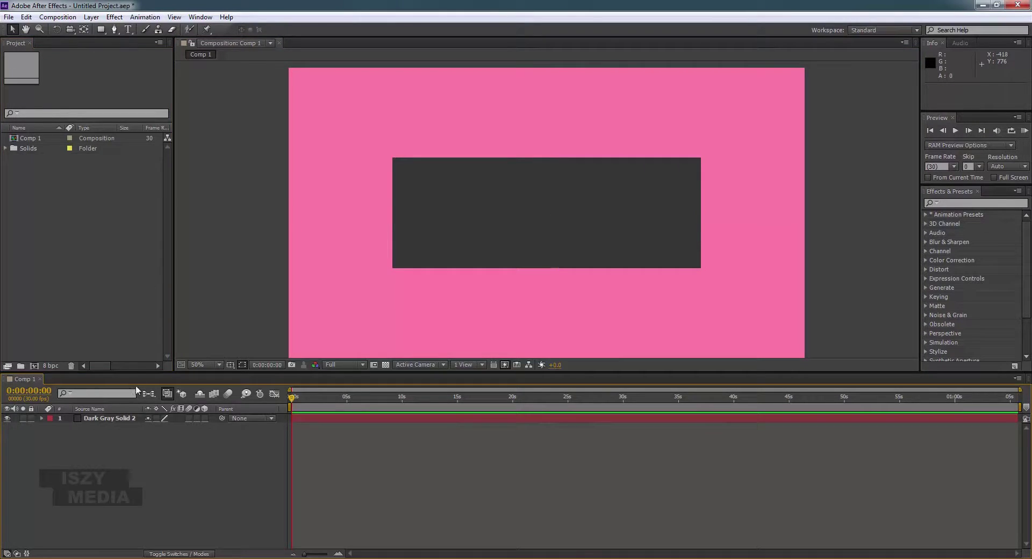
# Start a new camera layer and set its type to One-Node Camera
pyautogui.click(91, 17)
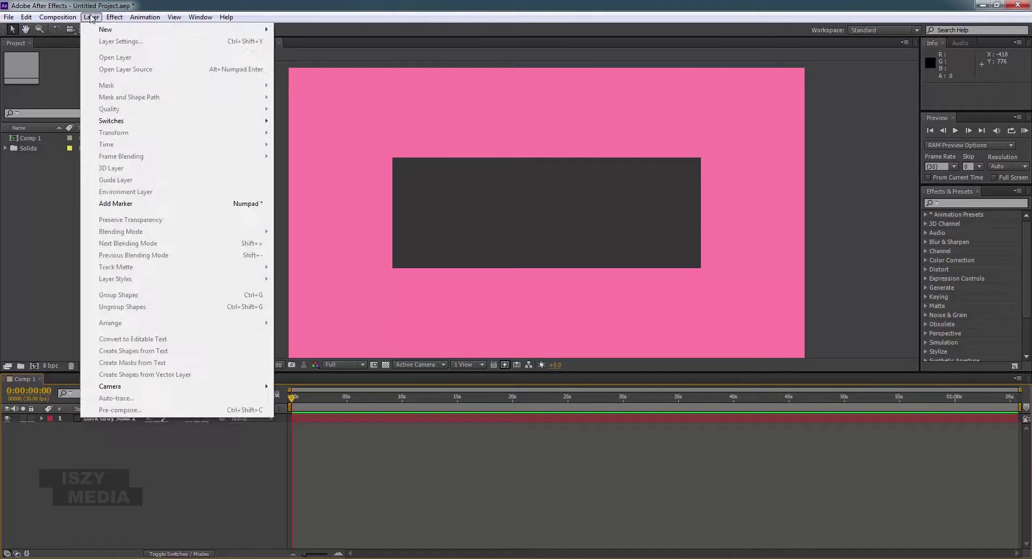
pyautogui.moveTo(94, 29)
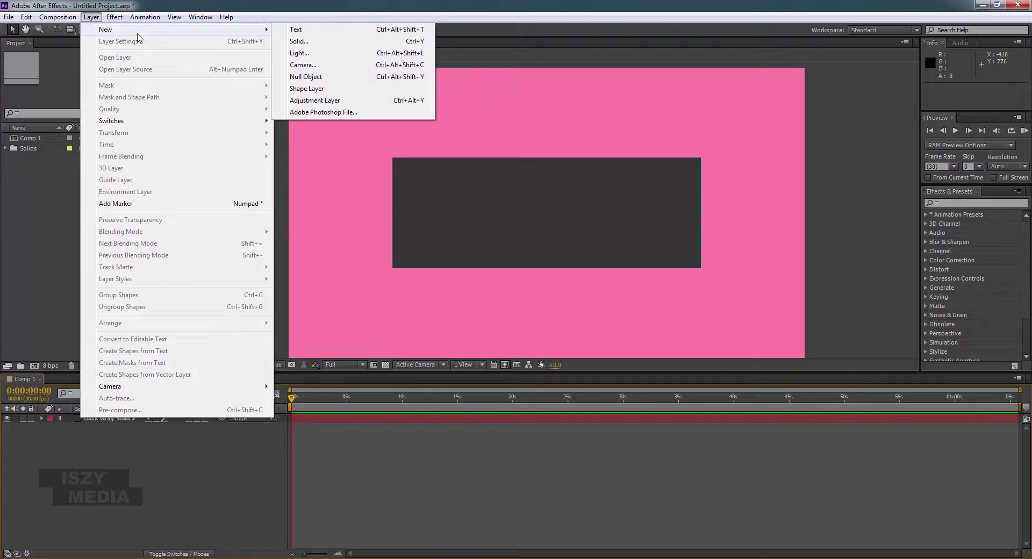
pyautogui.moveTo(266, 31)
pyautogui.click(370, 65)
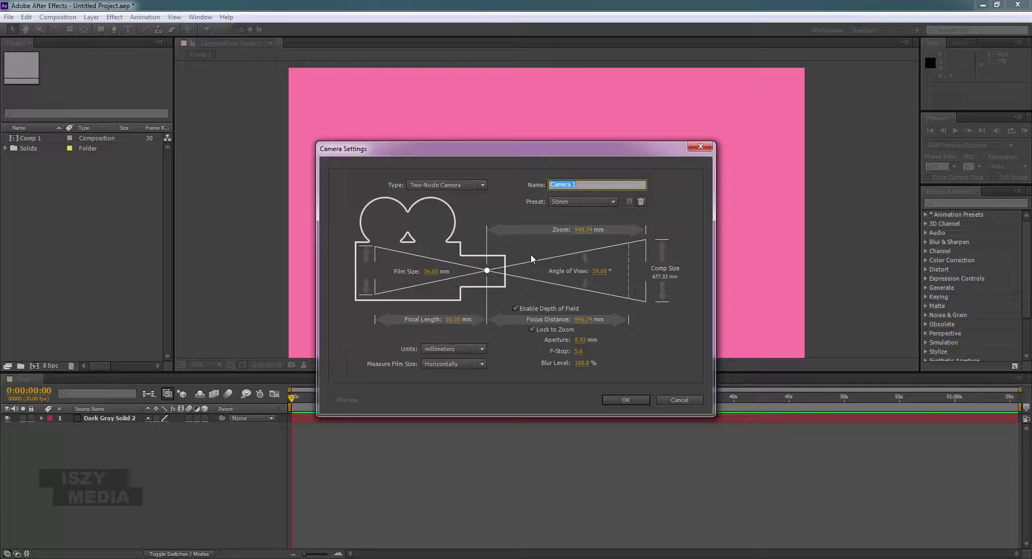
pyautogui.click(449, 186)
pyautogui.click(442, 190)
# Look through the camera's lens presets and try the 35mm preset
pyautogui.click(562, 202)
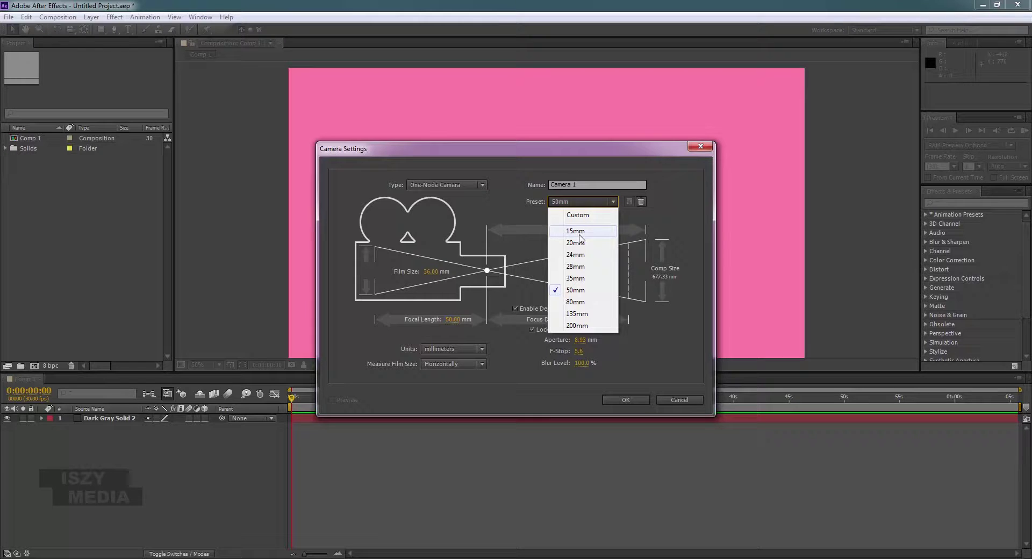
pyautogui.click(479, 318)
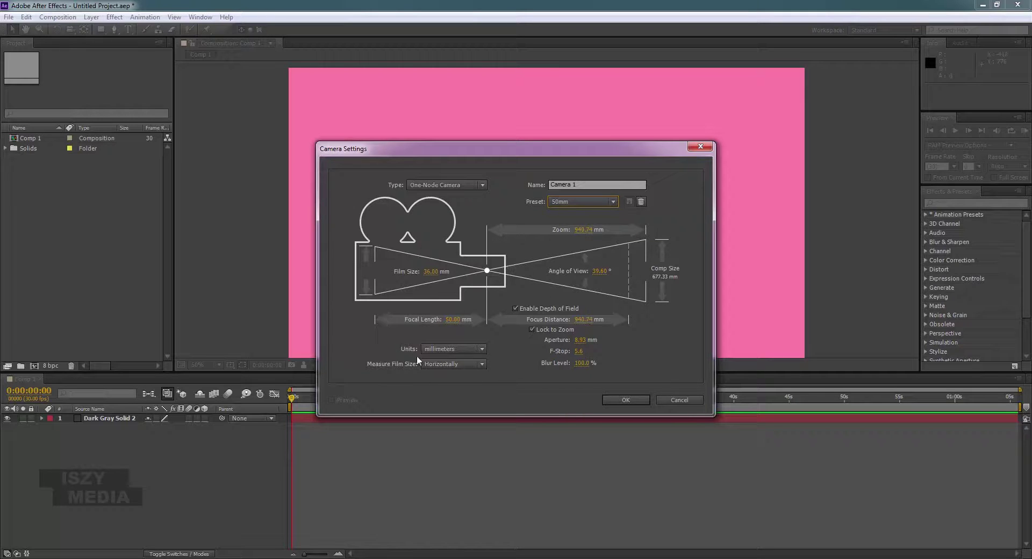
pyautogui.click(614, 199)
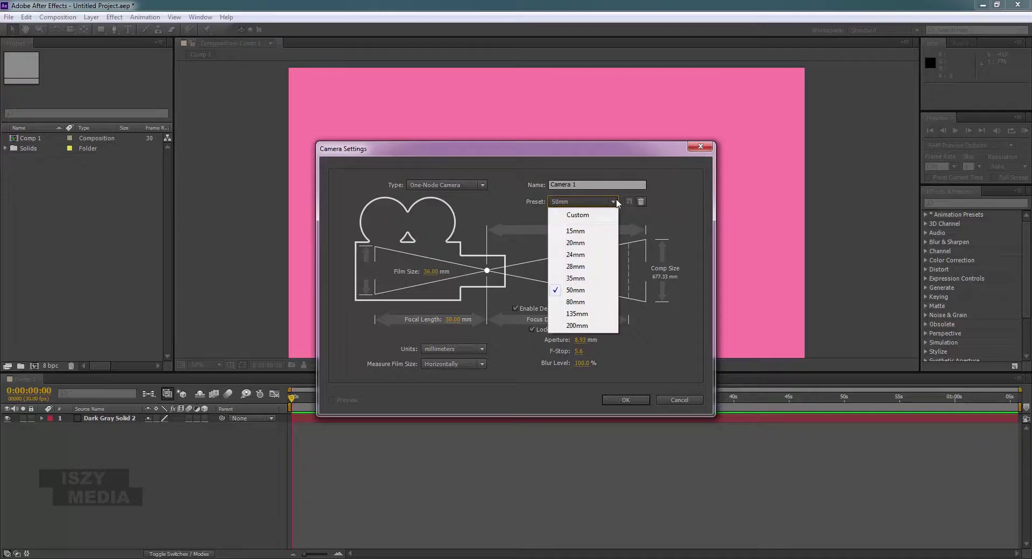
pyautogui.click(579, 289)
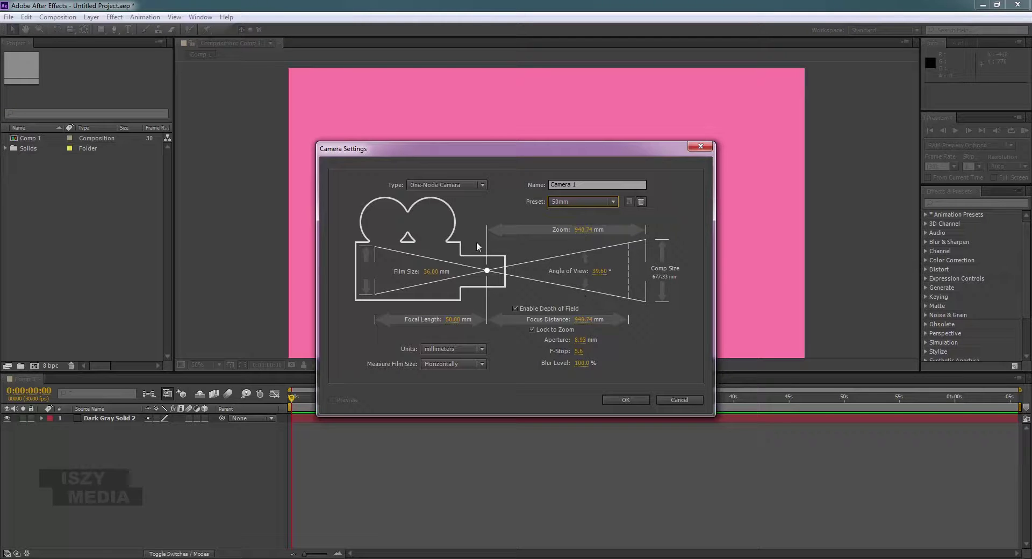
pyautogui.click(577, 204)
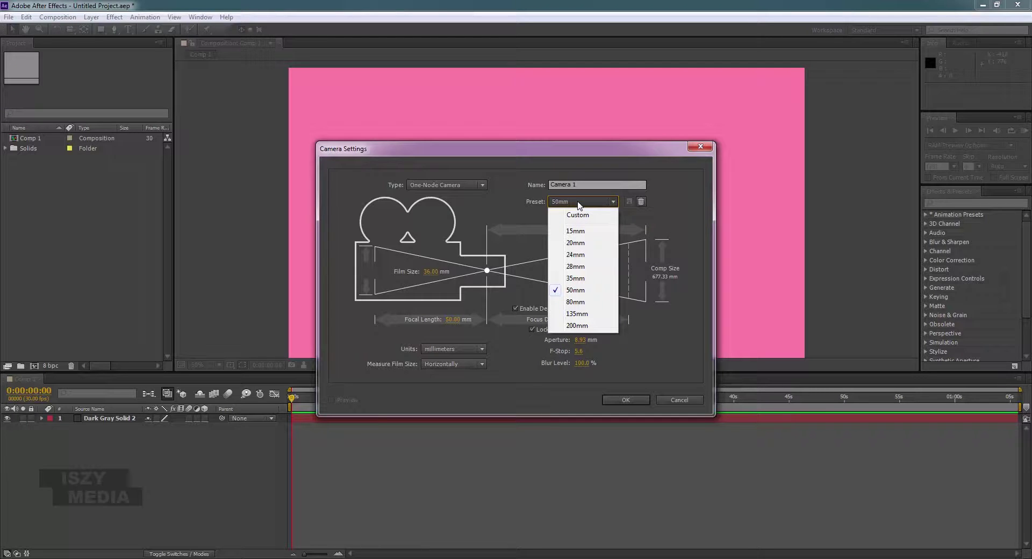
pyautogui.click(654, 342)
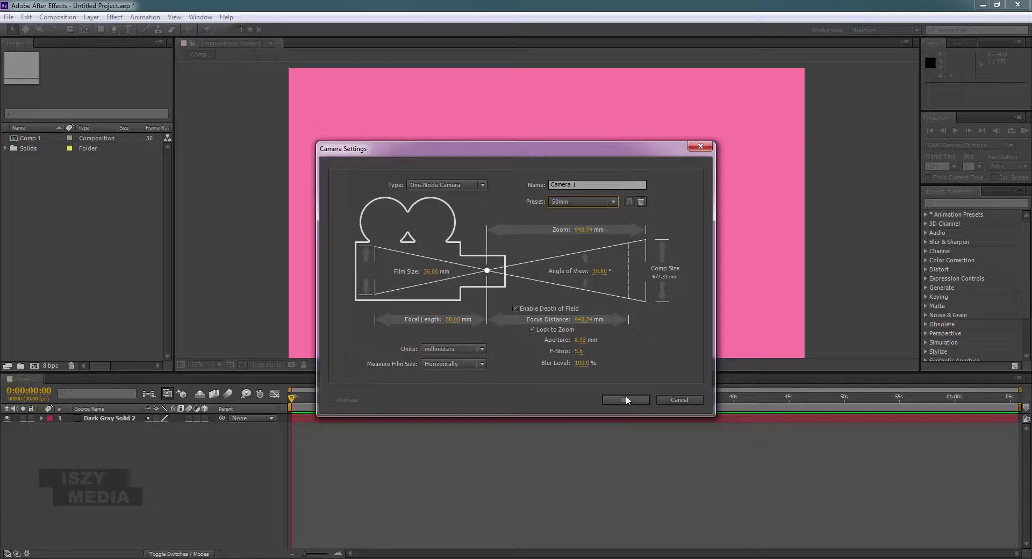
pyautogui.click(612, 201)
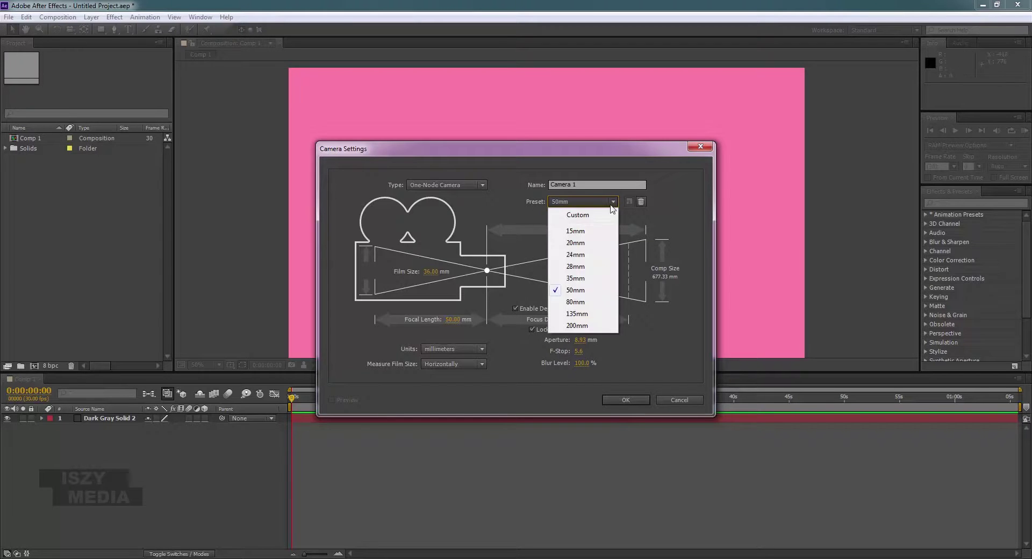
pyautogui.click(590, 279)
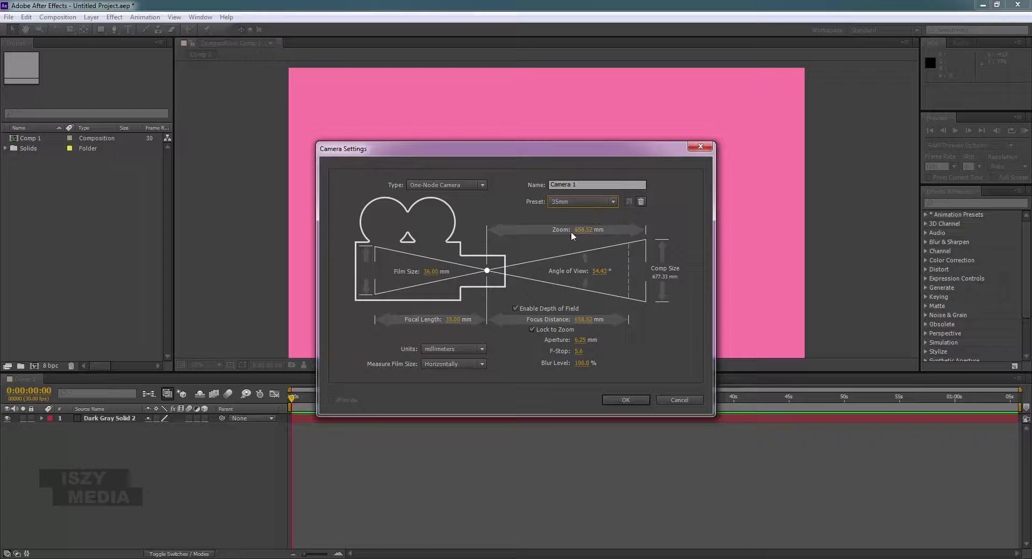
# Set the camera's lens preset to 50mm and create the camera
pyautogui.click(592, 202)
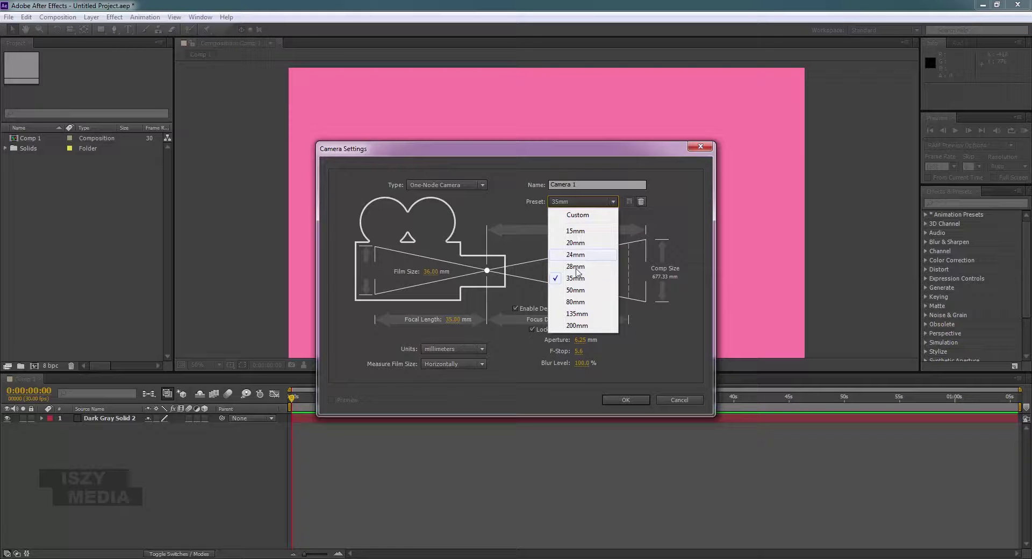
pyautogui.click(570, 290)
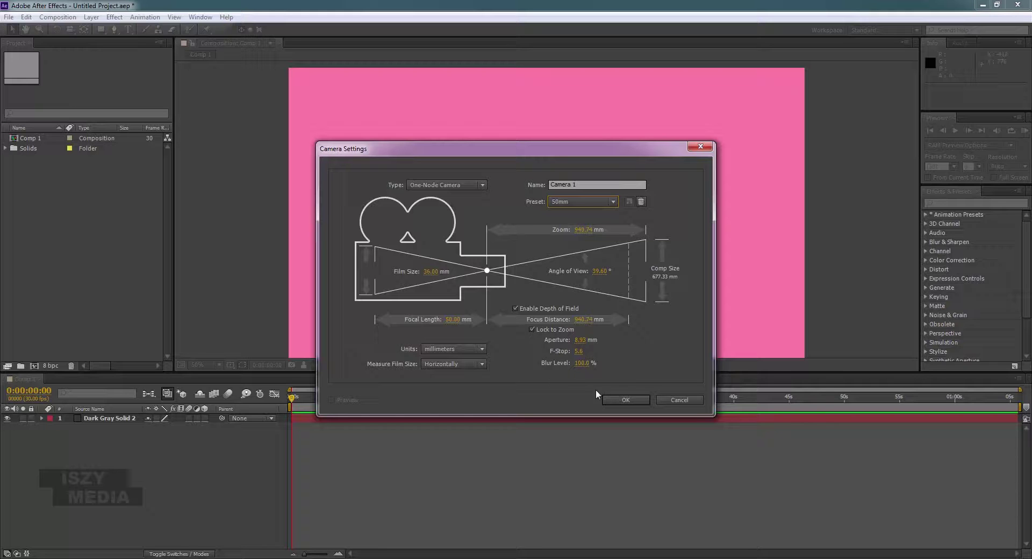
pyautogui.click(625, 401)
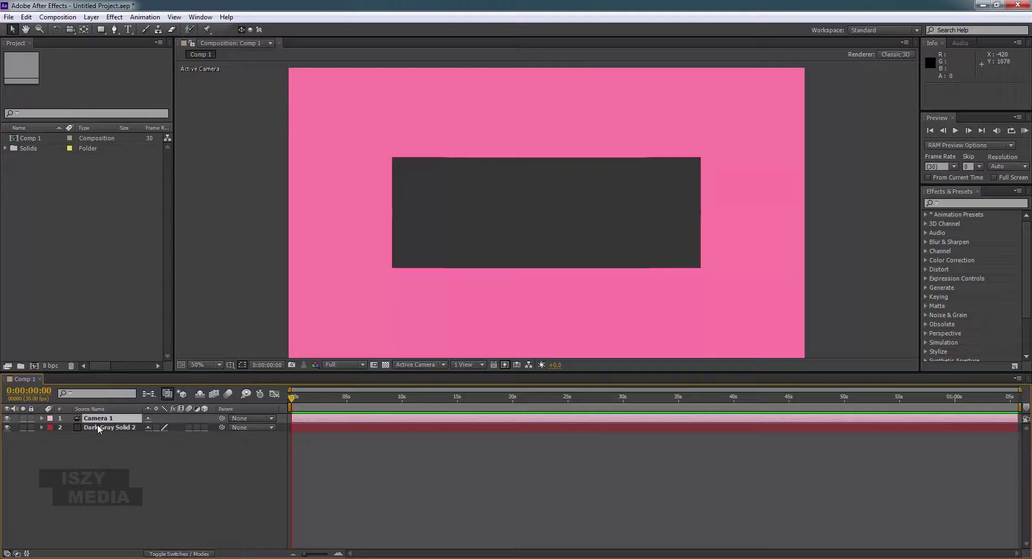
# Make the dark gray solid a 3D layer
pyautogui.click(181, 553)
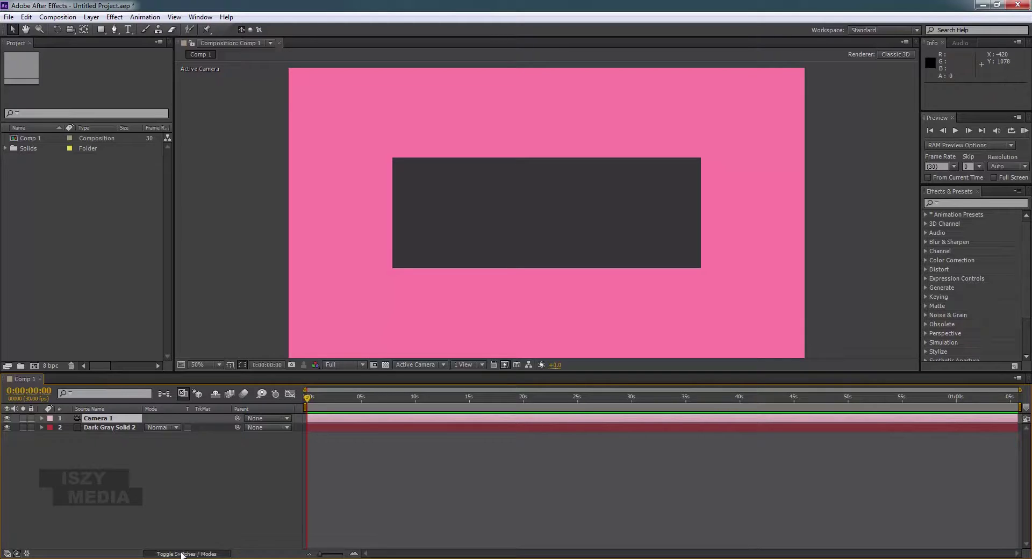
pyautogui.click(182, 554)
pyautogui.click(93, 429)
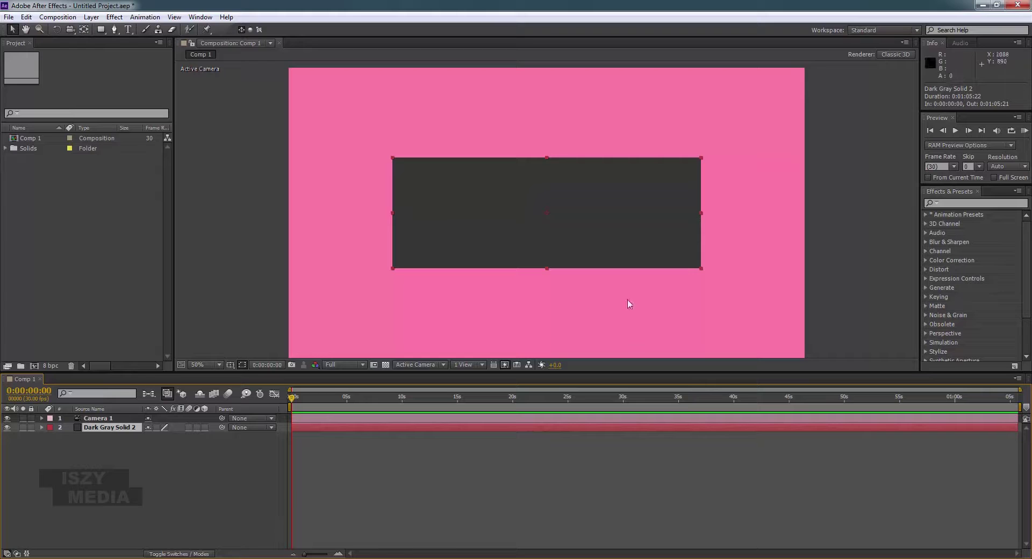
pyautogui.click(205, 428)
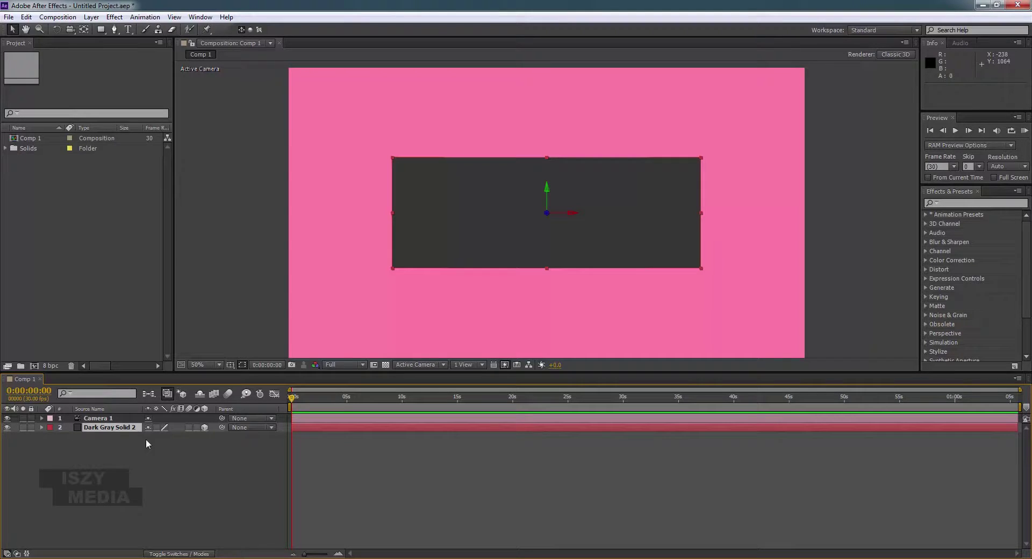
# Select the camera layer, review the available camera tools and cycle through them to the Track Z Camera Tool
pyautogui.click(113, 421)
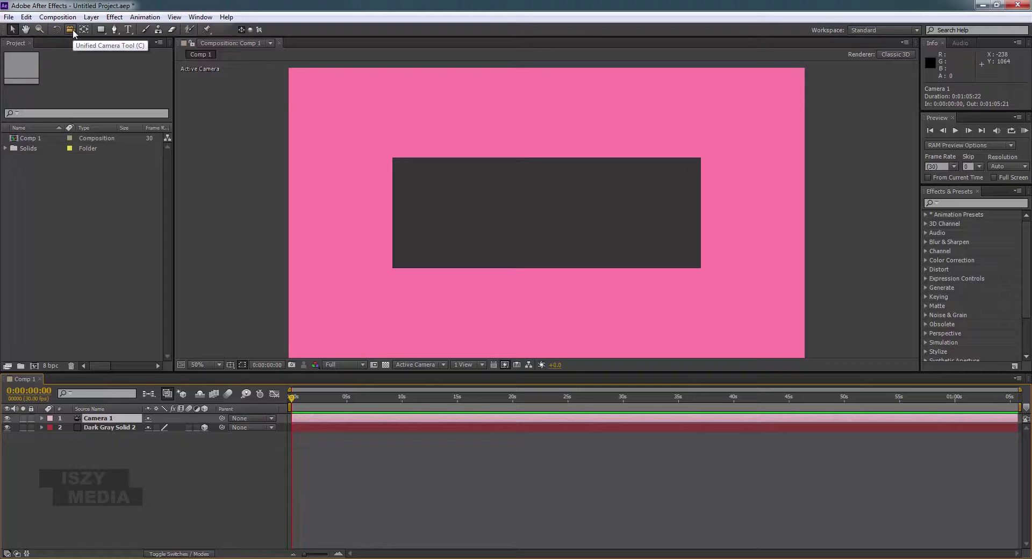
pyautogui.moveTo(73, 32); pyautogui.dragTo(124, 31)
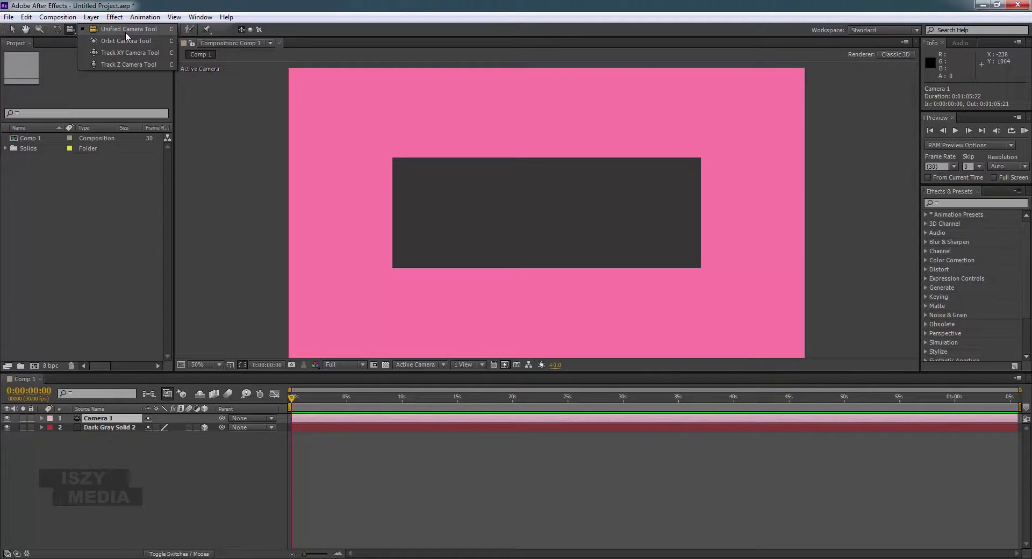
pyautogui.moveTo(125, 31); pyautogui.dragTo(122, 90)
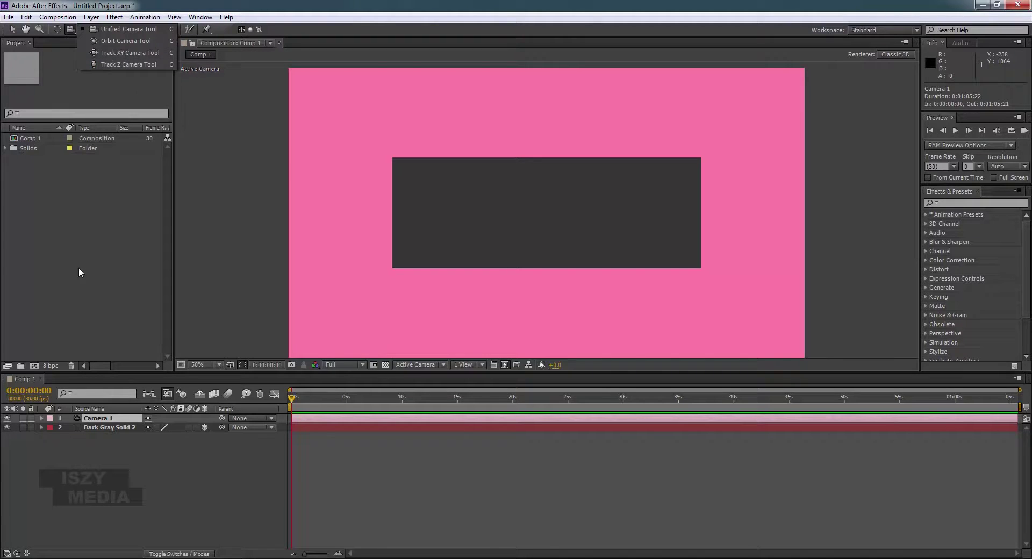
pyautogui.moveTo(78, 267); pyautogui.dragTo(80, 266)
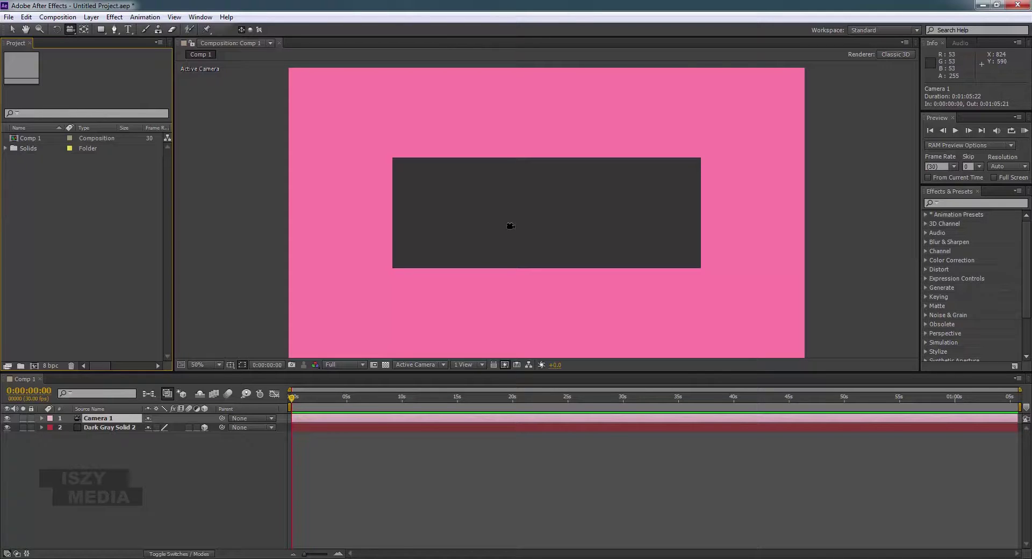
pyautogui.press('c')
pyautogui.press('c')
pyautogui.press('c')
pyautogui.press('c')
pyautogui.press('c')
pyautogui.press('c')
pyautogui.press('c')
# Compare the Transform properties of the camera and the dark gray solid, switching the solid's 3D setting off and back on
pyautogui.click(40, 418)
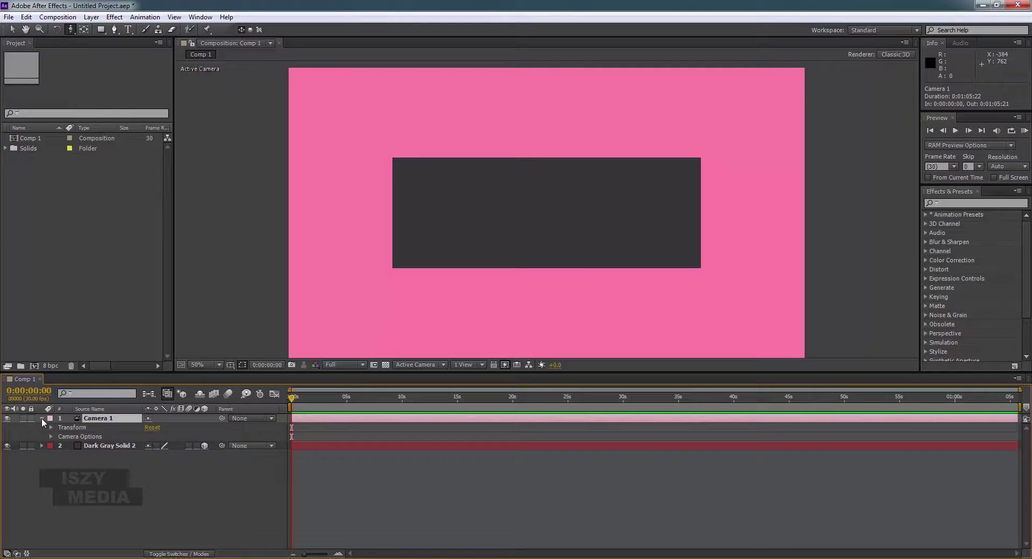
pyautogui.click(51, 428)
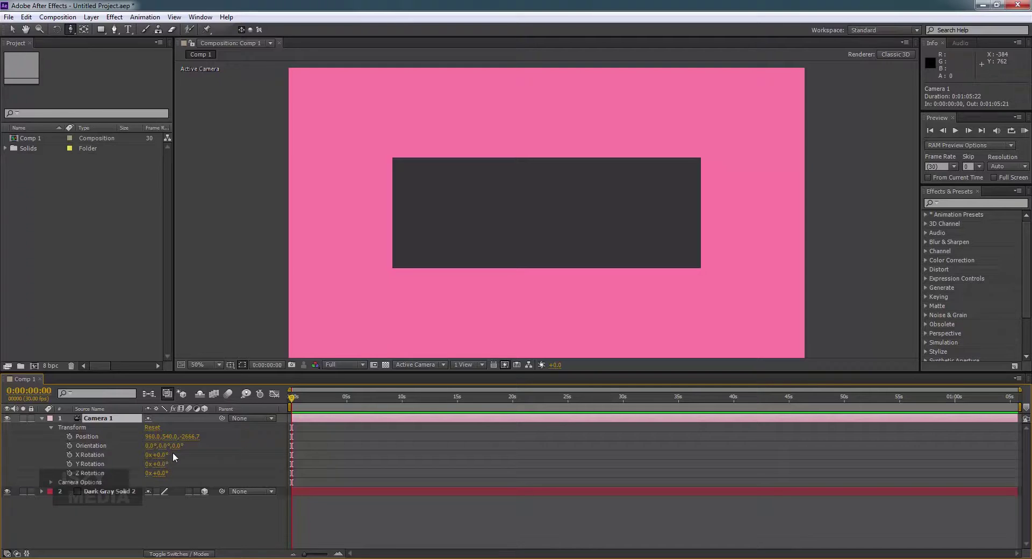
pyautogui.click(42, 492)
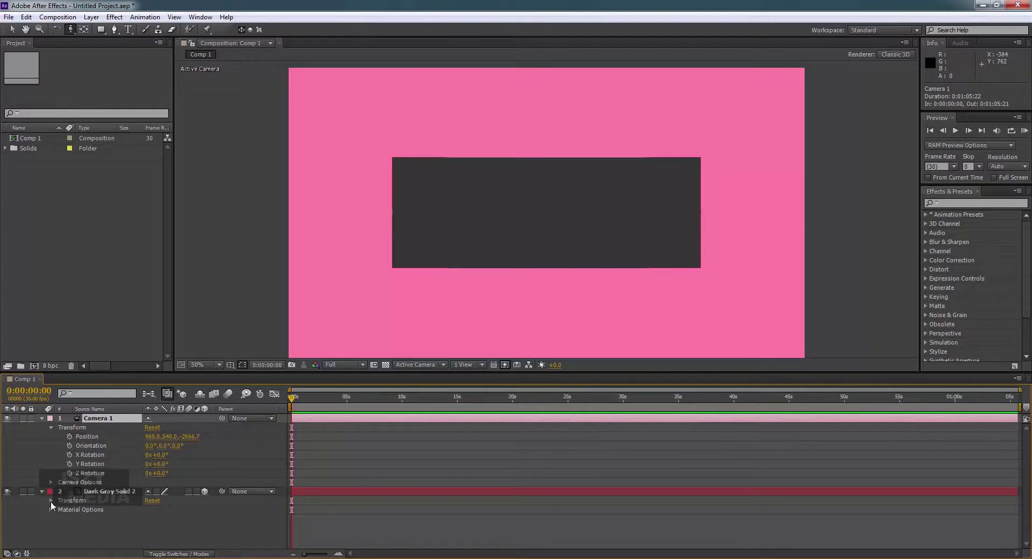
pyautogui.click(51, 500)
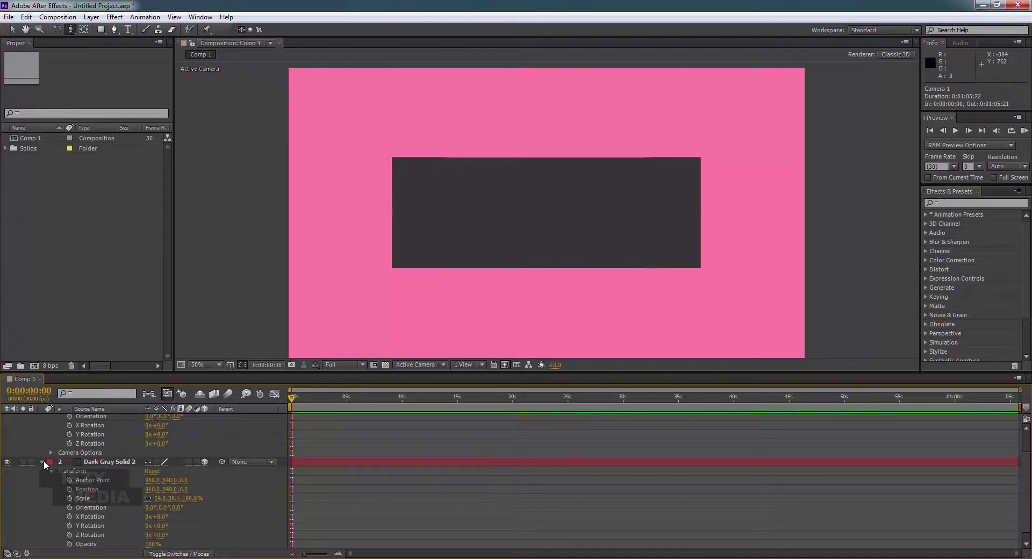
pyautogui.click(205, 461)
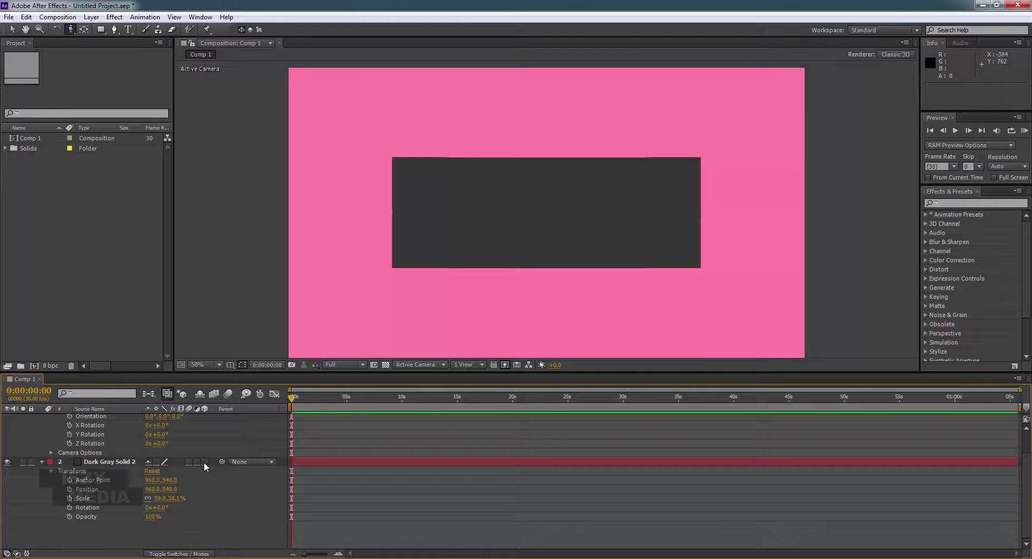
pyautogui.click(204, 462)
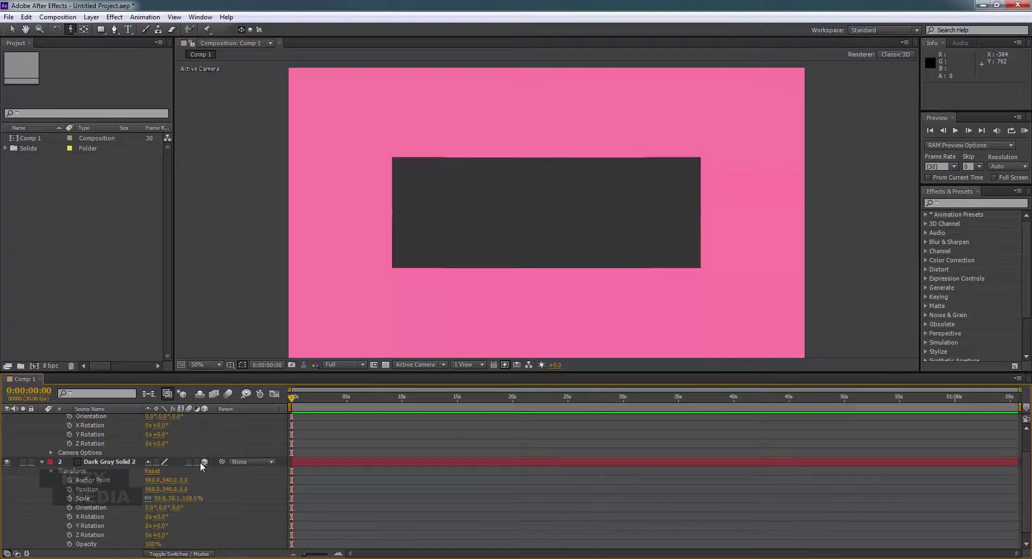
# Collapse the solid's Transform properties and expand the camera's Camera Options to examine its lens and depth-of-field settings
pyautogui.click(51, 471)
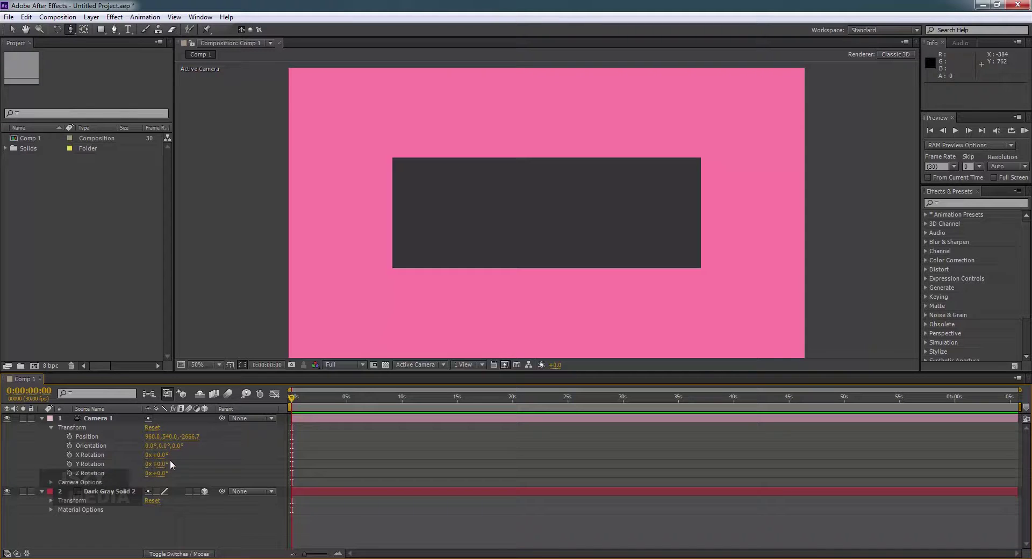
pyautogui.click(51, 482)
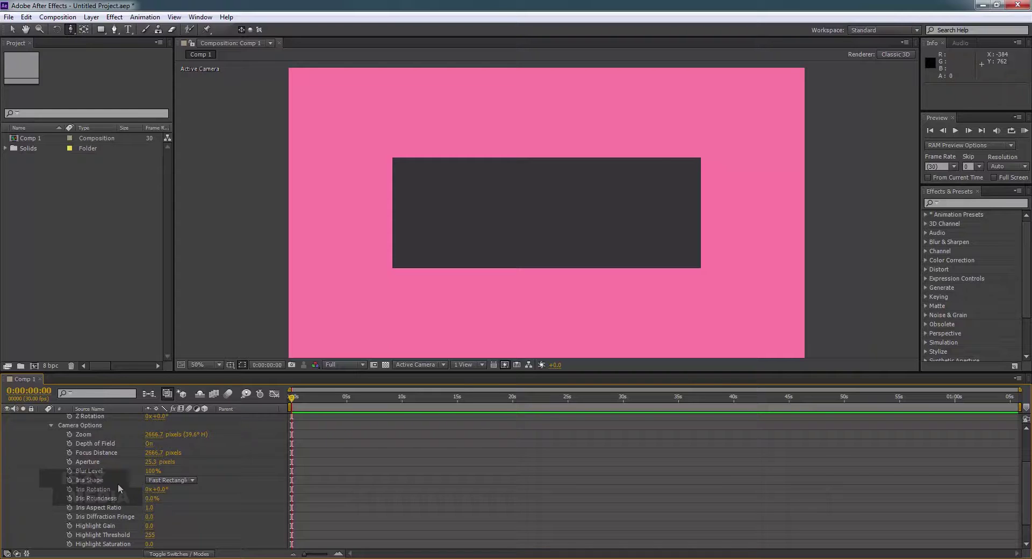
# Collapse the camera's Camera Options and Transform properties
pyautogui.click(52, 425)
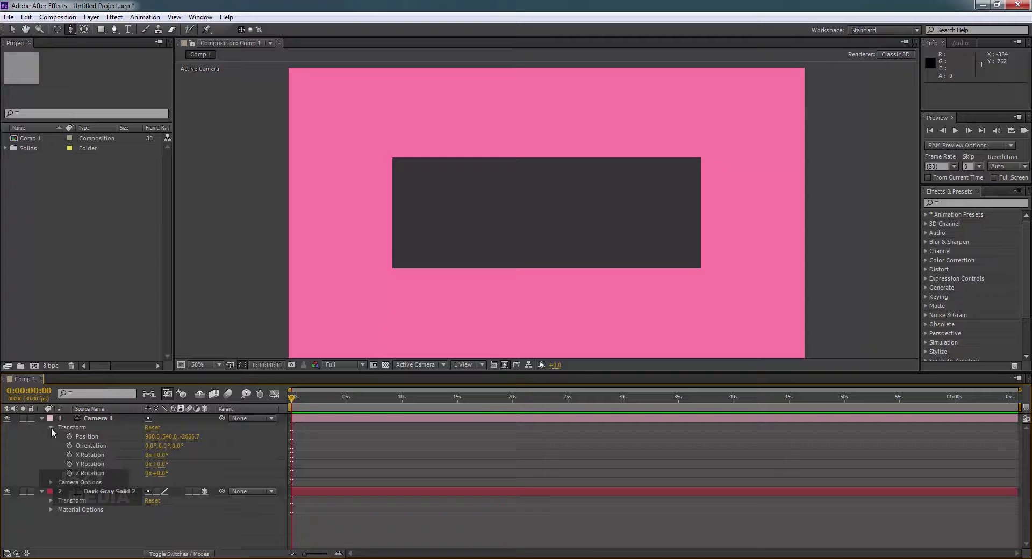
pyautogui.click(51, 427)
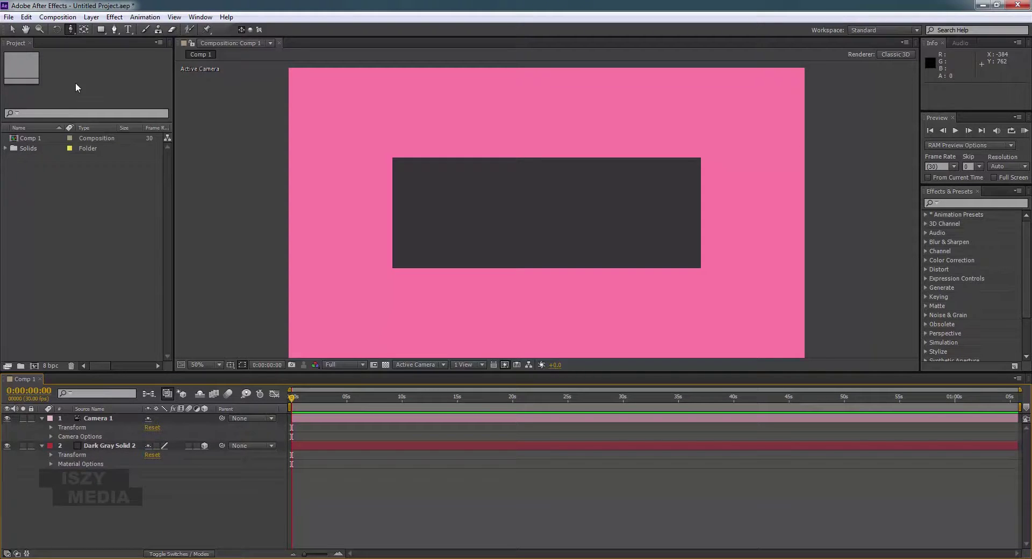
# Using the Unified Camera Tool, orbit the camera to a Y orientation of about 3° and back to about 0°
pyautogui.click(70, 30)
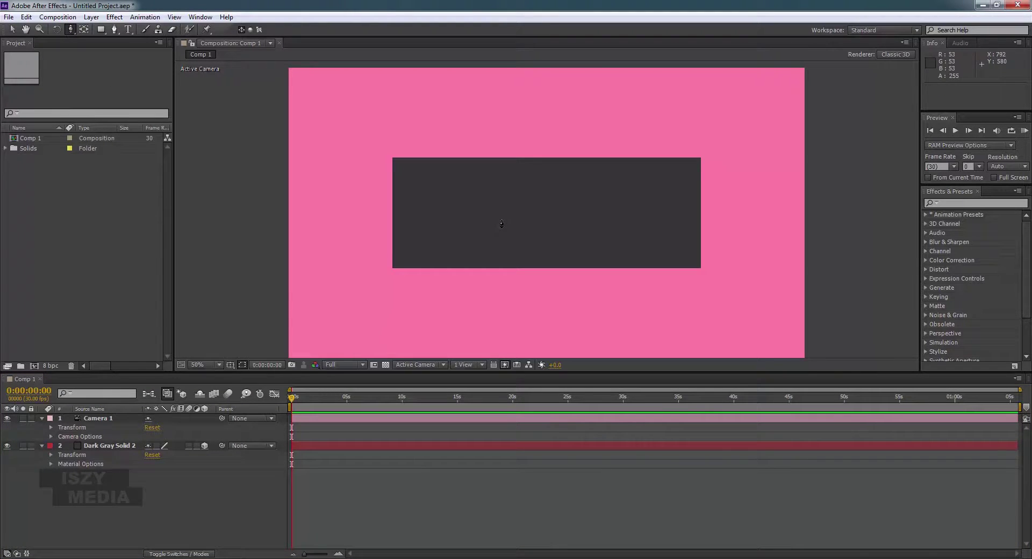
pyautogui.press('c')
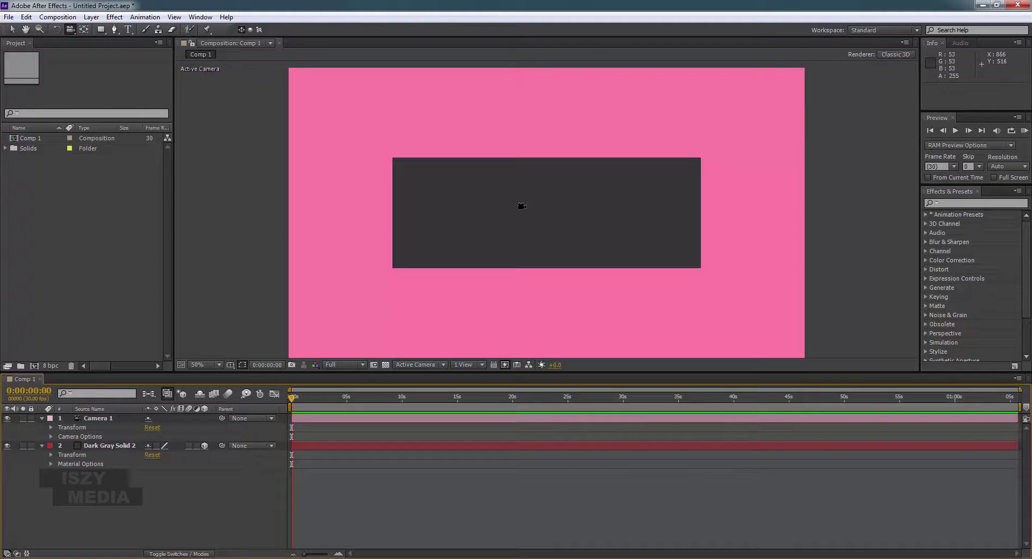
pyautogui.moveTo(531, 219)
pyautogui.mouseDown()
pyautogui.moveTo(502, 211)
pyautogui.moveTo(556, 214)
pyautogui.moveTo(555, 225)
pyautogui.moveTo(511, 223)
pyautogui.moveTo(513, 211)
pyautogui.moveTo(551, 205)
pyautogui.moveTo(558, 229)
pyautogui.moveTo(511, 231)
pyautogui.moveTo(534, 205)
pyautogui.moveTo(555, 224)
pyautogui.moveTo(544, 236)
pyautogui.moveTo(516, 225)
pyautogui.moveTo(525, 216)
pyautogui.moveTo(546, 219)
pyautogui.moveTo(528, 232)
pyautogui.moveTo(538, 215)
pyautogui.moveTo(543, 226)
pyautogui.moveTo(526, 226)
pyautogui.moveTo(529, 214)
pyautogui.moveTo(538, 221)
pyautogui.moveTo(523, 226)
pyautogui.moveTo(516, 213)
pyautogui.moveTo(535, 224)
pyautogui.moveTo(520, 221)
pyautogui.moveTo(537, 214)
pyautogui.moveTo(518, 210)
pyautogui.moveTo(536, 237)
pyautogui.moveTo(516, 203)
pyautogui.moveTo(528, 237)
pyautogui.moveTo(521, 213)
pyautogui.moveTo(528, 219)
pyautogui.mouseUp()
pyautogui.press('F2')
pyautogui.press('F2')
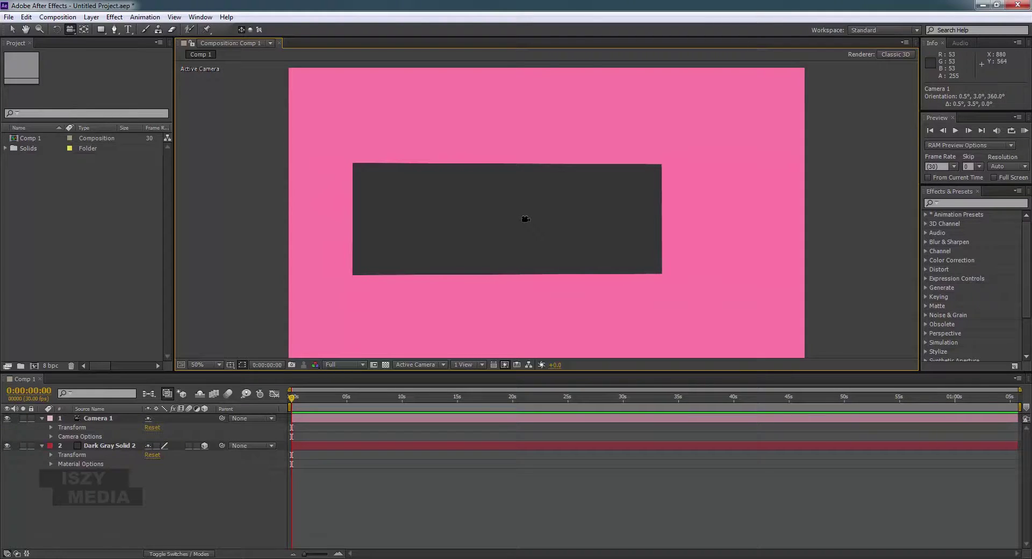
pyautogui.moveTo(526, 219); pyautogui.dragTo(528, 219)
pyautogui.press('F2')
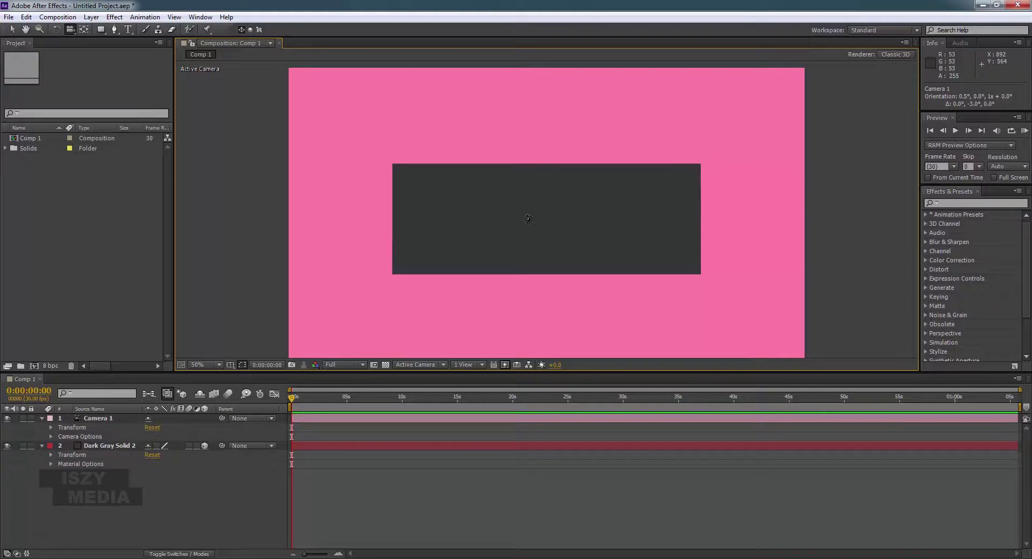
# Cycle through the camera tools and orbit the camera to an orientation of about 1.0°, 0.5°, 360°
pyautogui.press('c')
pyautogui.press('c')
pyautogui.press('c')
pyautogui.press('c')
pyautogui.press('c')
pyautogui.moveTo(526, 219)
pyautogui.mouseDown()
pyautogui.moveTo(552, 222)
pyautogui.moveTo(485, 220)
pyautogui.moveTo(564, 218)
pyautogui.moveTo(479, 198)
pyautogui.moveTo(502, 233)
pyautogui.moveTo(534, 223)
pyautogui.moveTo(526, 218)
pyautogui.mouseUp()
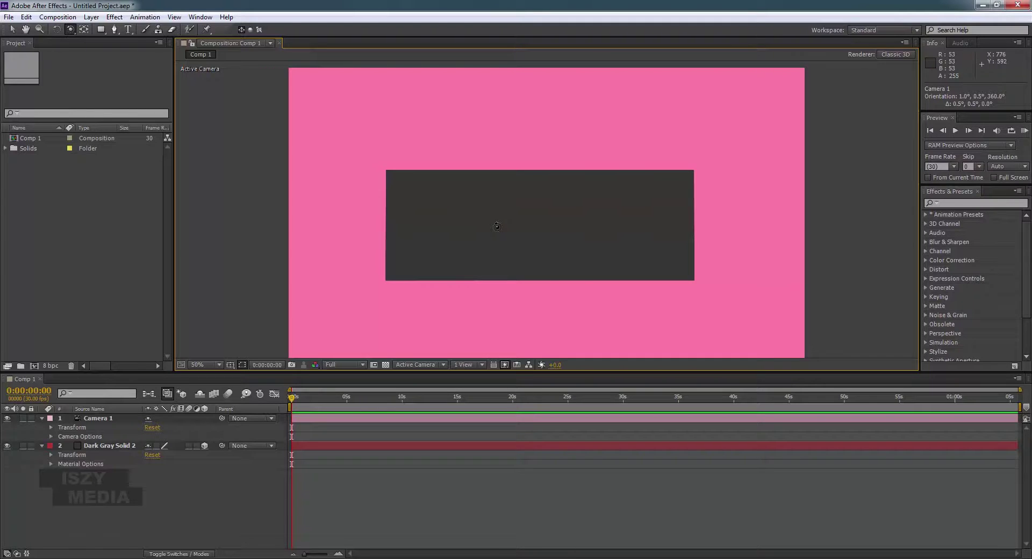
# Switch the composition viewer to the 4 Views layout and select the Camera 1 layer
pyautogui.click(481, 365)
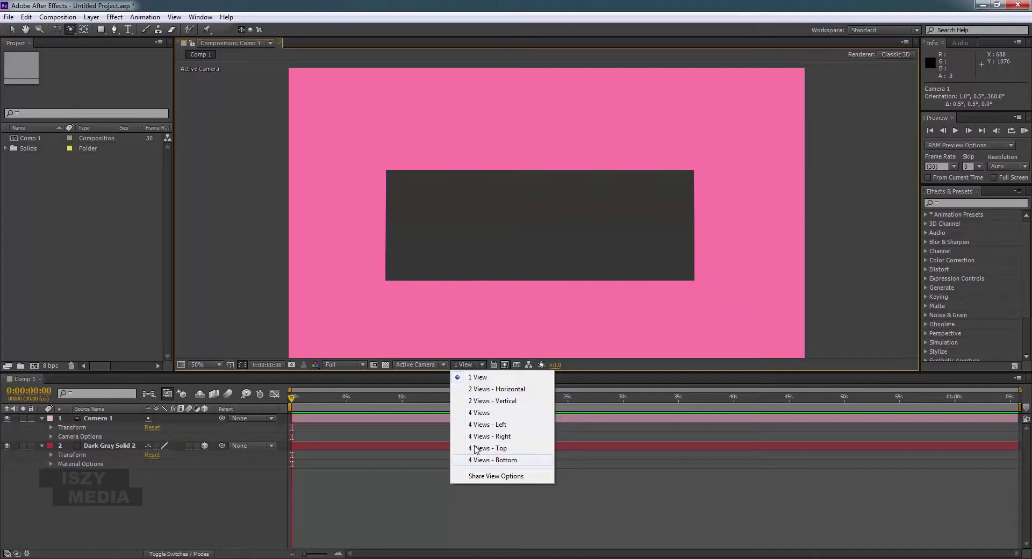
pyautogui.click(483, 414)
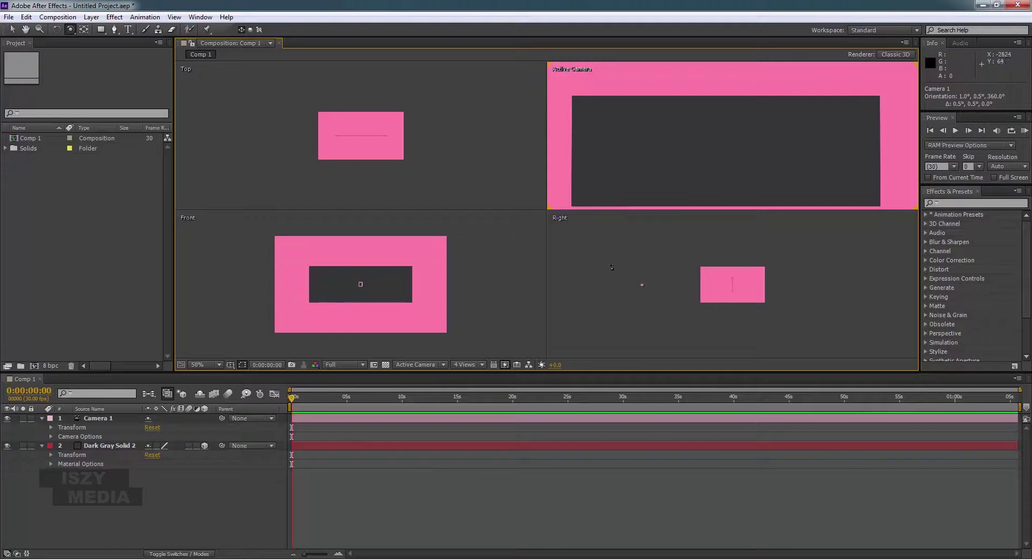
pyautogui.click(89, 419)
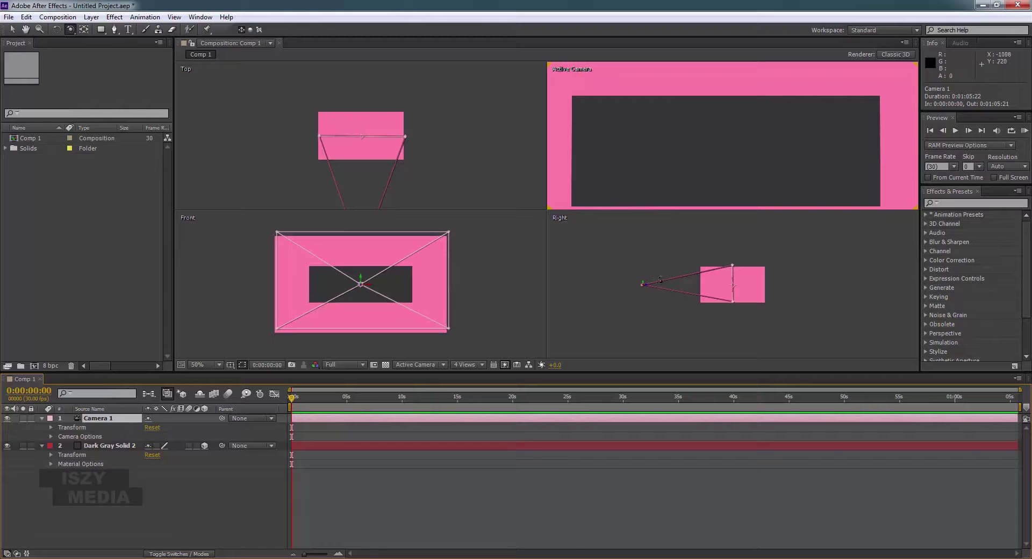
# Try orbiting the camera in the Active Camera view and undo each rotation
pyautogui.click(625, 285)
pyautogui.moveTo(677, 204); pyautogui.dragTo(665, 168)
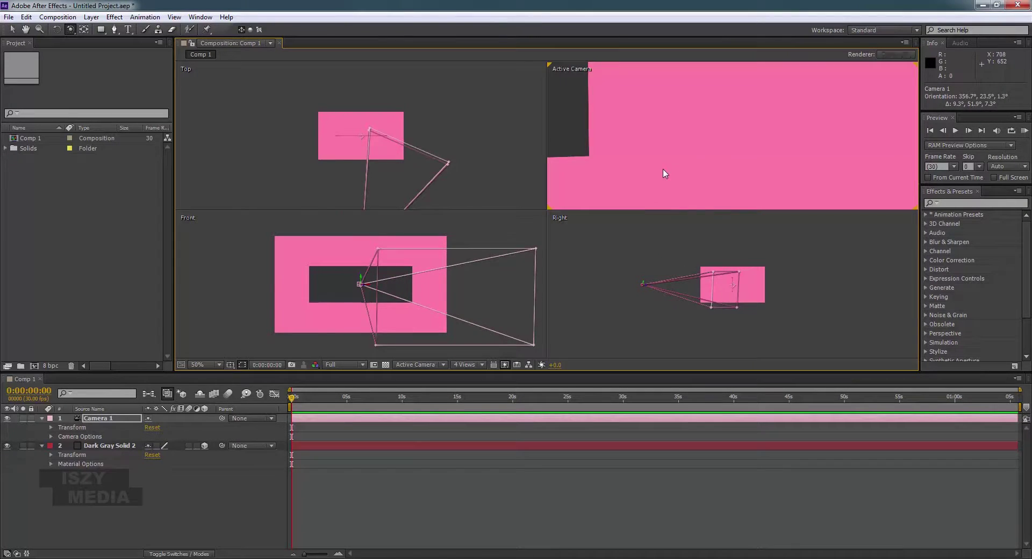
pyautogui.hotkey('ctrl', 'z')
pyautogui.hotkey('ctrl', 'z')
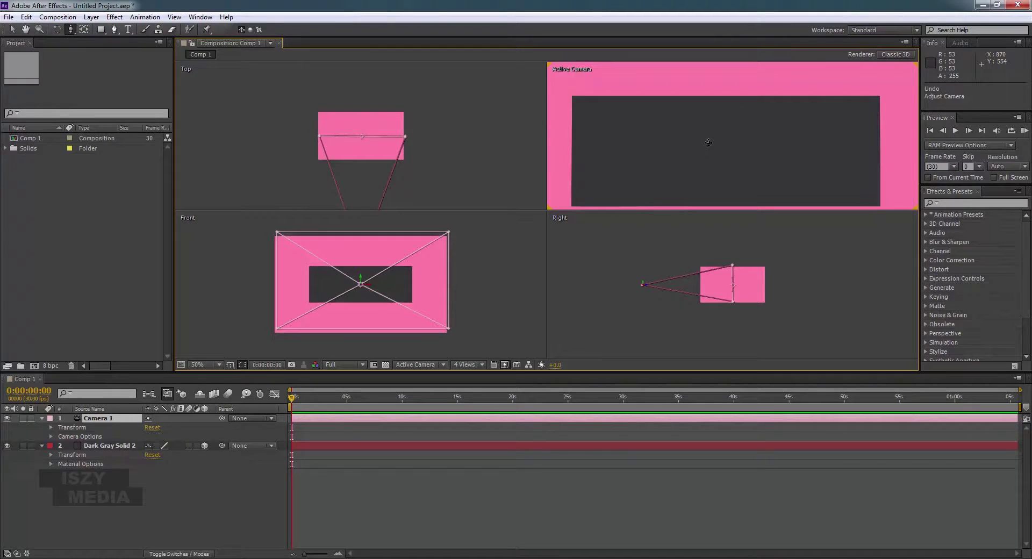
pyautogui.moveTo(709, 140); pyautogui.dragTo(748, 128)
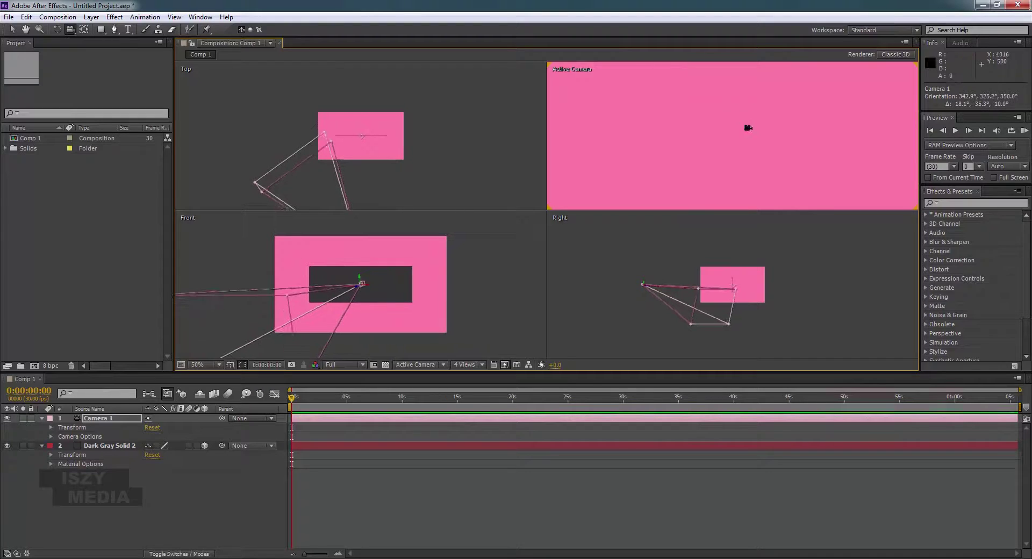
pyautogui.hotkey('ctrl', 'z')
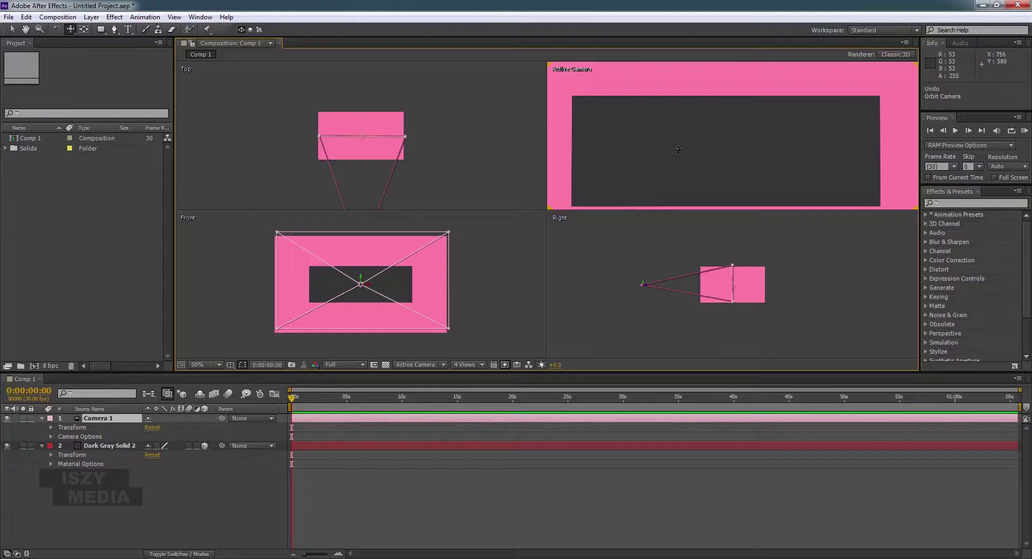
# Track the camera in X and Y to a position of about 890, 604 and expand its Transform properties
pyautogui.moveTo(679, 149); pyautogui.dragTo(727, 132)
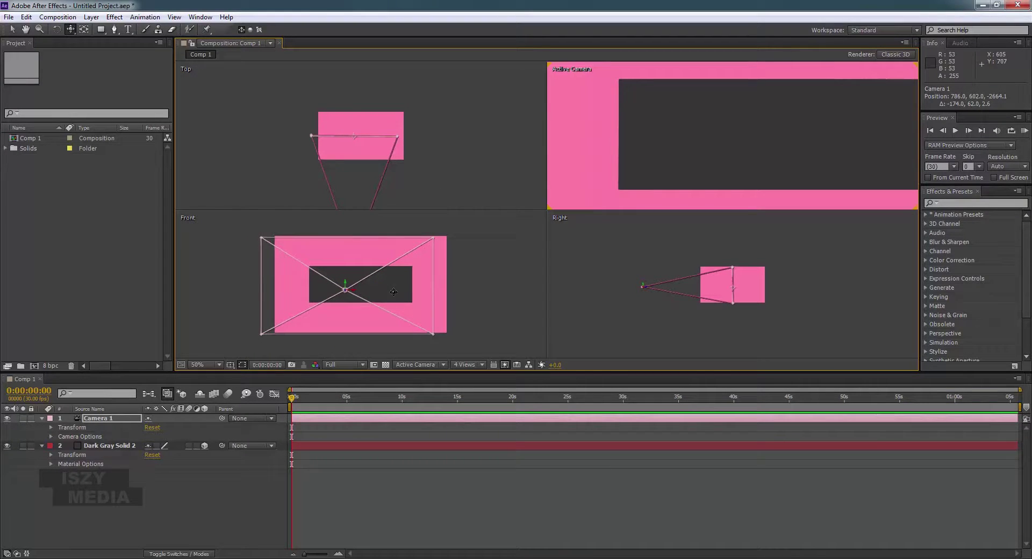
pyautogui.moveTo(789, 152); pyautogui.dragTo(761, 152)
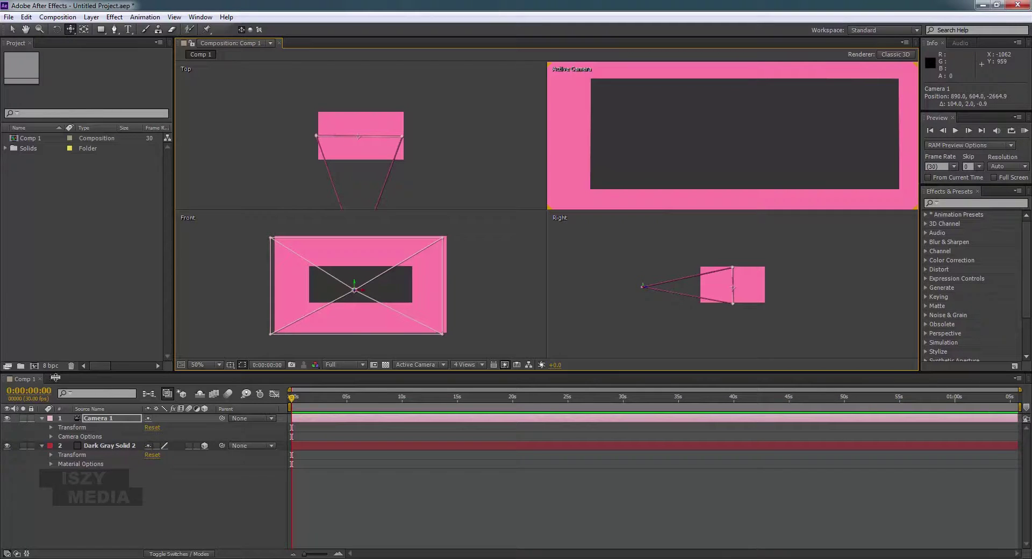
pyautogui.click(50, 427)
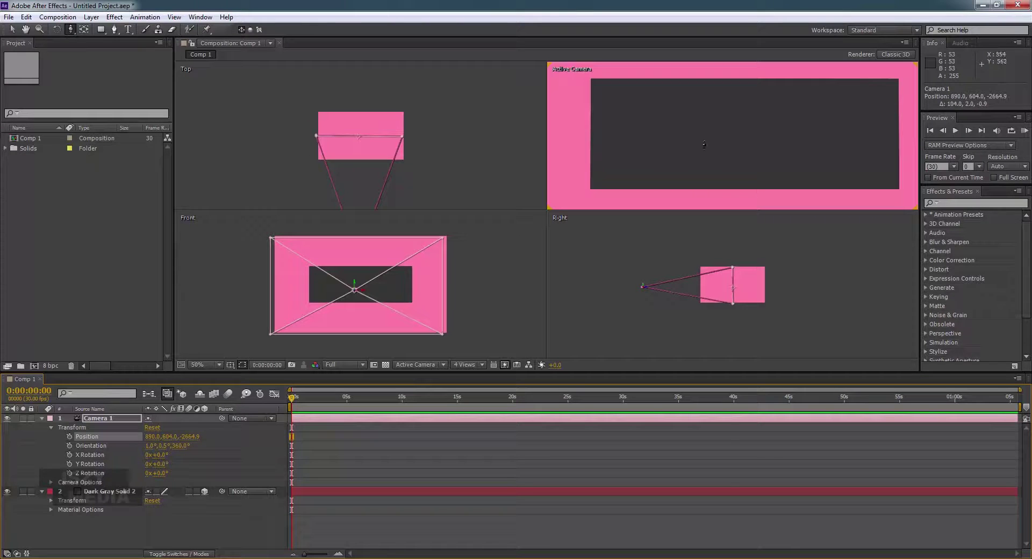
# Track the camera forward in Z toward the dark gray solid, to a Z position of about -5
pyautogui.moveTo(710, 140)
pyautogui.mouseDown()
pyautogui.moveTo(730, 45)
pyautogui.moveTo(730, 169)
pyautogui.moveTo(709, 118)
pyautogui.moveTo(727, 145)
pyautogui.moveTo(730, 80)
pyautogui.moveTo(719, 146)
pyautogui.mouseUp()
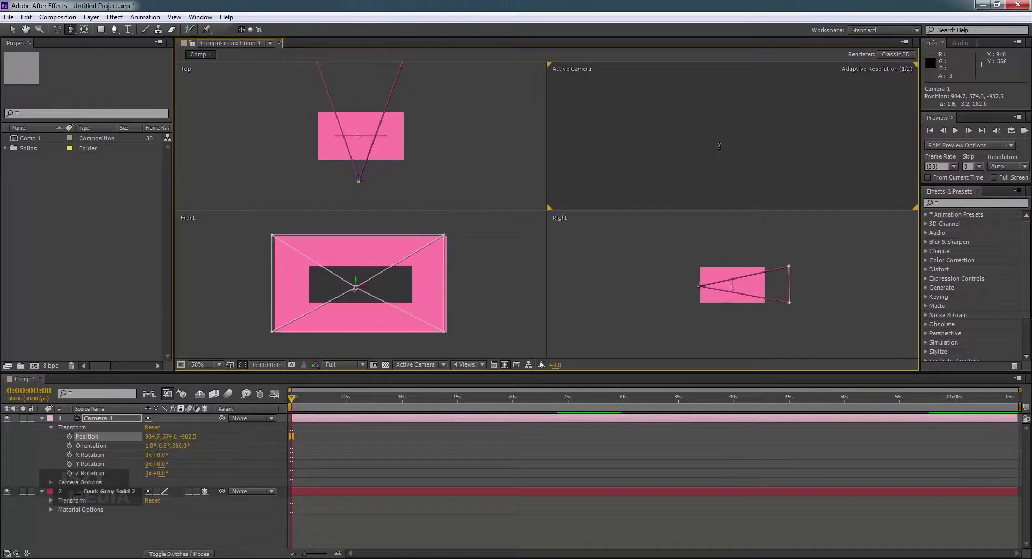
pyautogui.moveTo(726, 101); pyautogui.dragTo(725, 163)
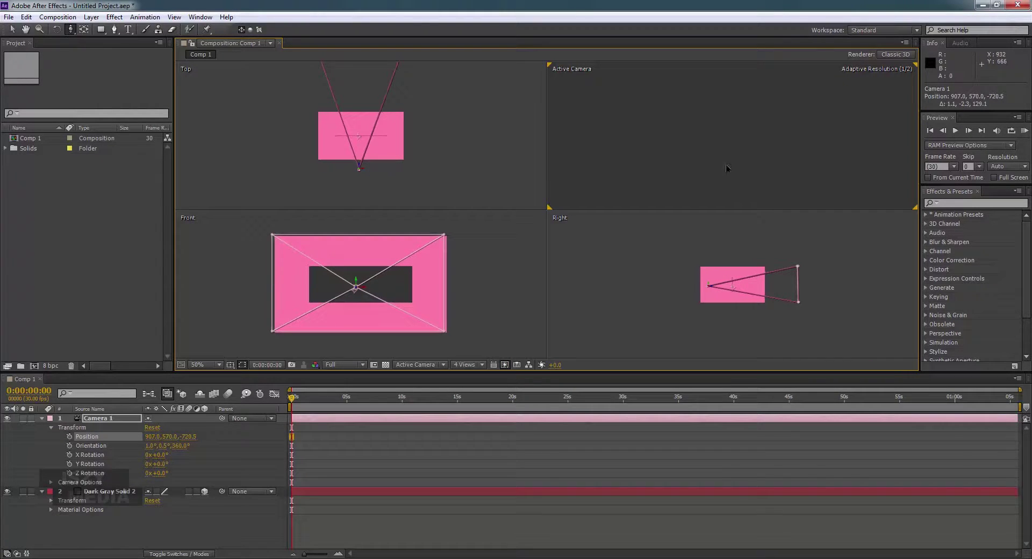
pyautogui.moveTo(668, 132); pyautogui.dragTo(705, 117)
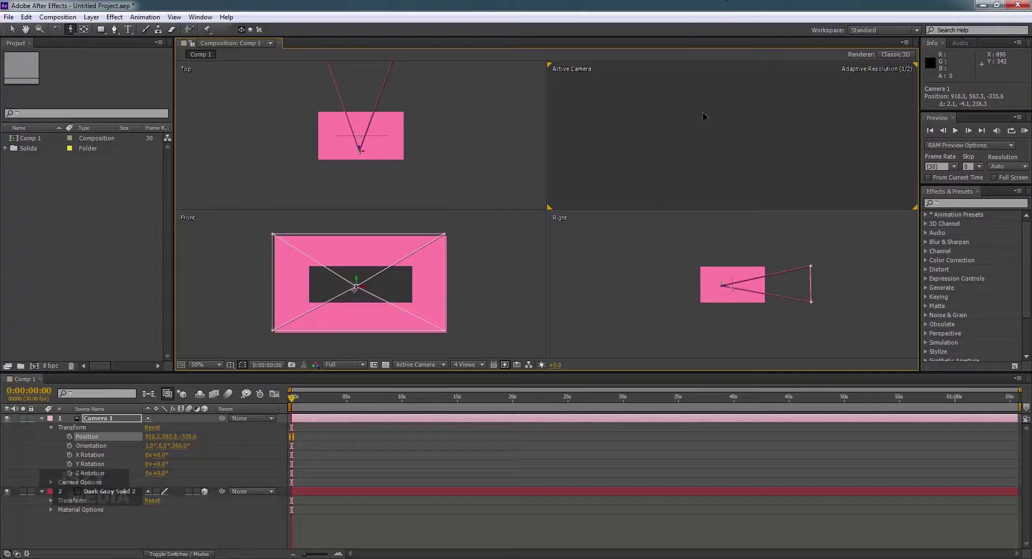
pyautogui.moveTo(726, 153); pyautogui.dragTo(728, 170)
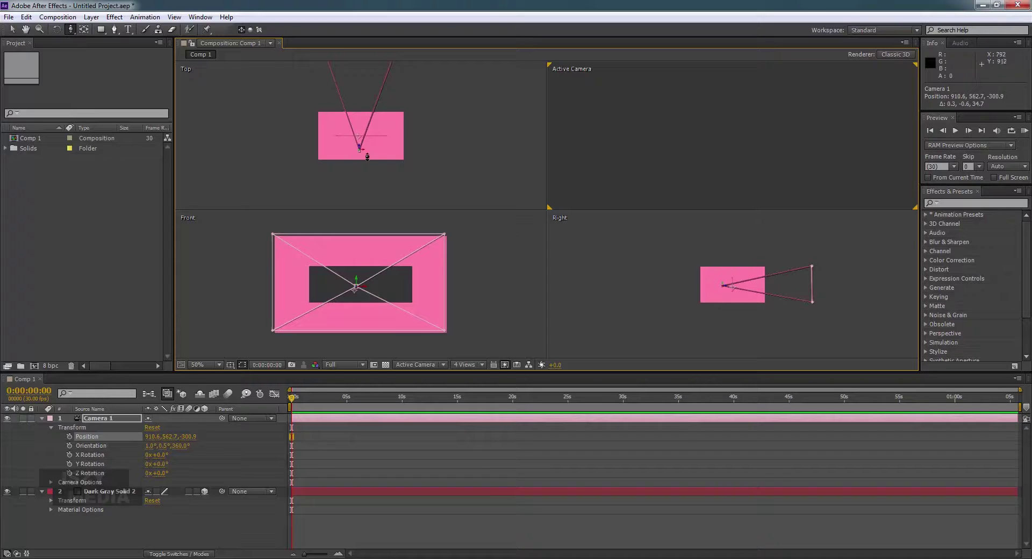
pyautogui.moveTo(623, 143); pyautogui.dragTo(625, 86)
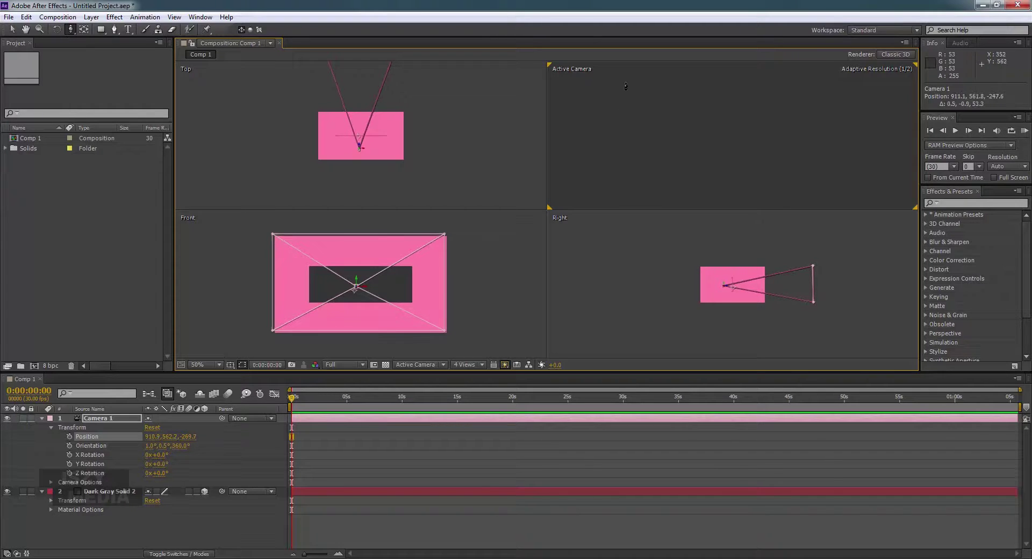
pyautogui.moveTo(647, 142); pyautogui.dragTo(640, 110)
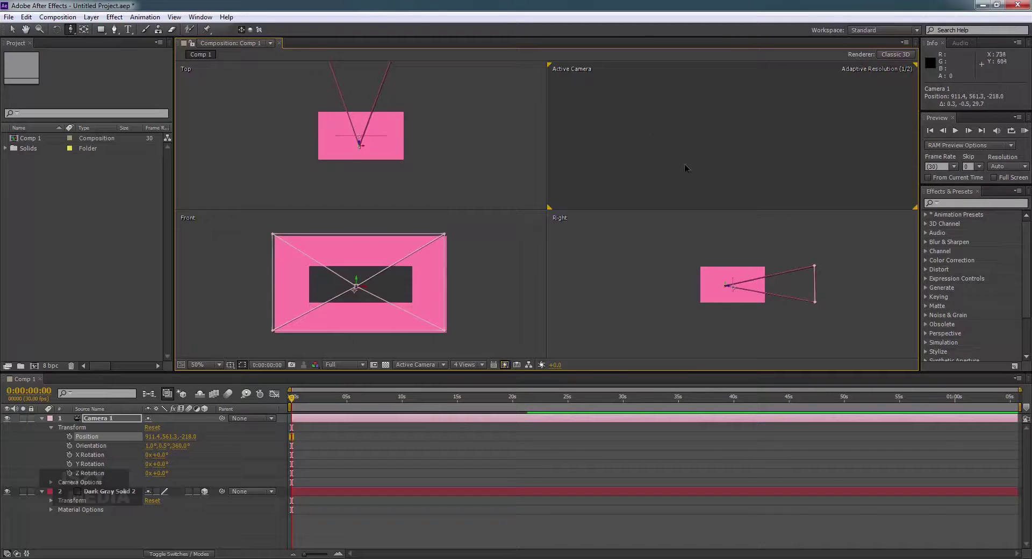
pyautogui.moveTo(715, 200); pyautogui.dragTo(703, 137)
pyautogui.moveTo(683, 182); pyautogui.dragTo(698, 69)
pyautogui.moveTo(693, 146); pyautogui.dragTo(703, 101)
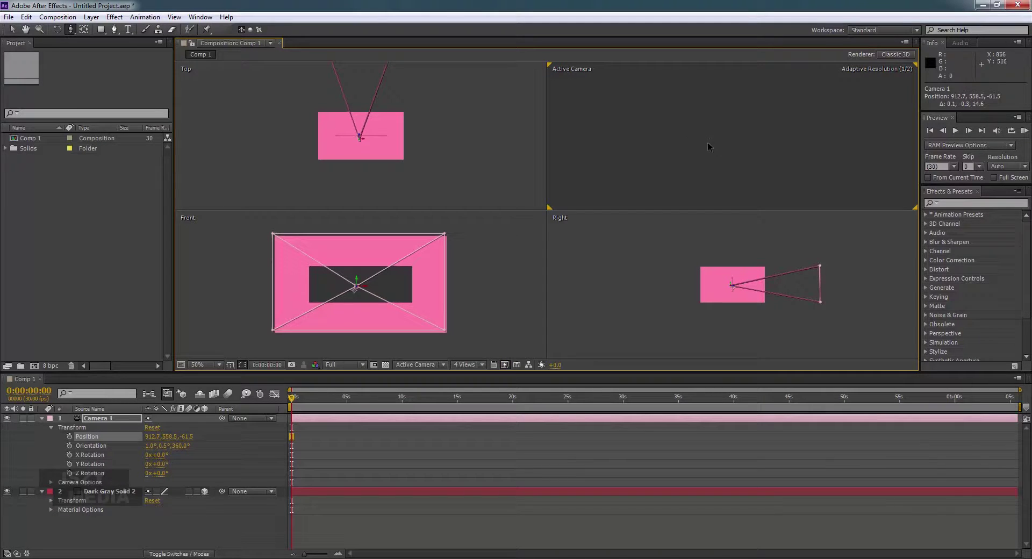
pyautogui.moveTo(718, 161); pyautogui.dragTo(725, 116)
pyautogui.moveTo(741, 109); pyautogui.dragTo(741, 86)
pyautogui.moveTo(734, 161); pyautogui.dragTo(736, 125)
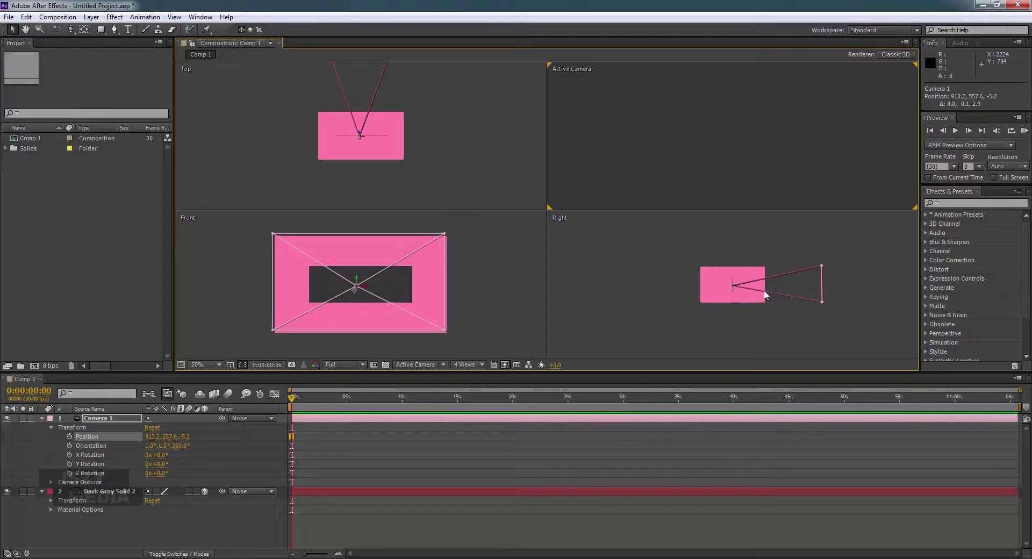
# Reselect the camera and move it along Z past the solid to about 67, and back to about -2741
pyautogui.click(685, 301)
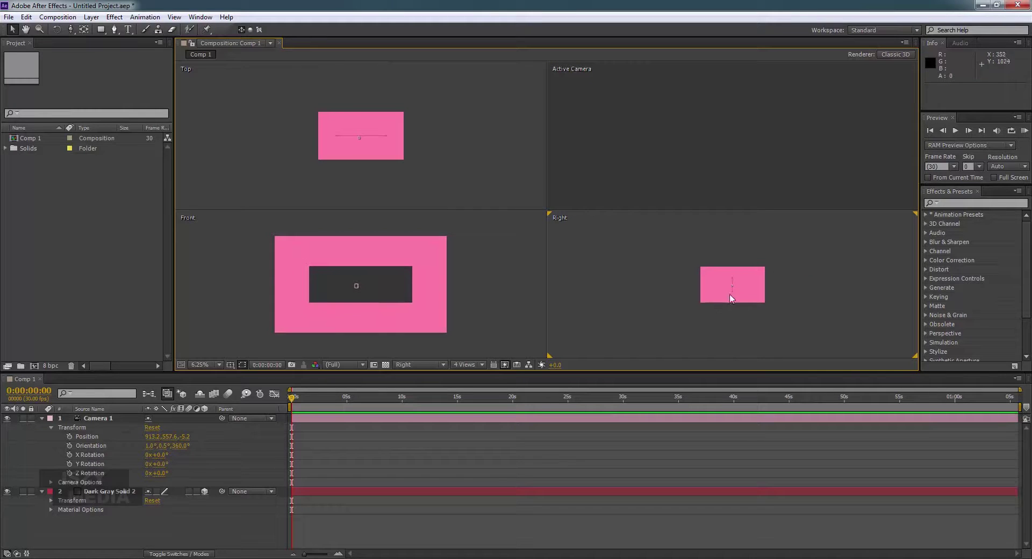
pyautogui.click(653, 135)
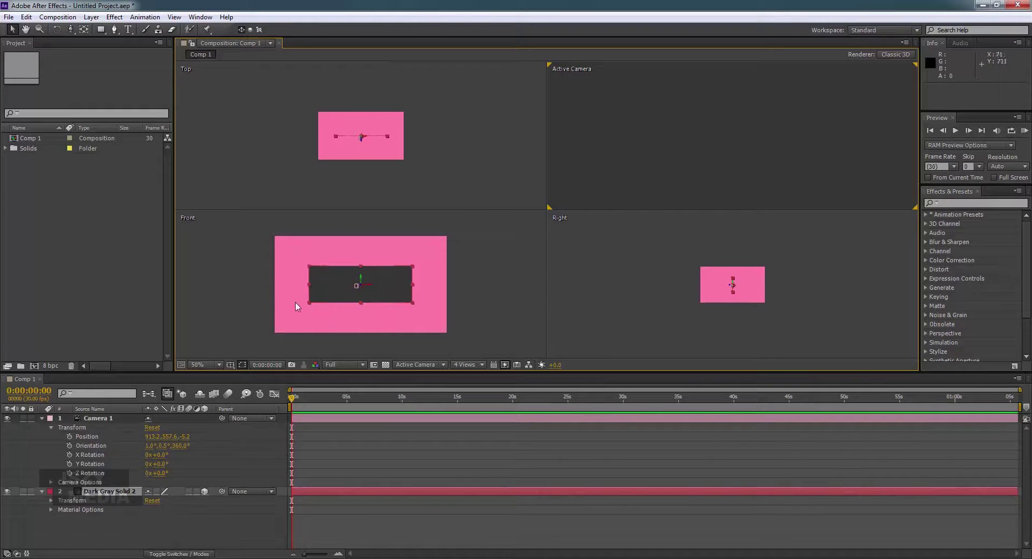
pyautogui.click(357, 287)
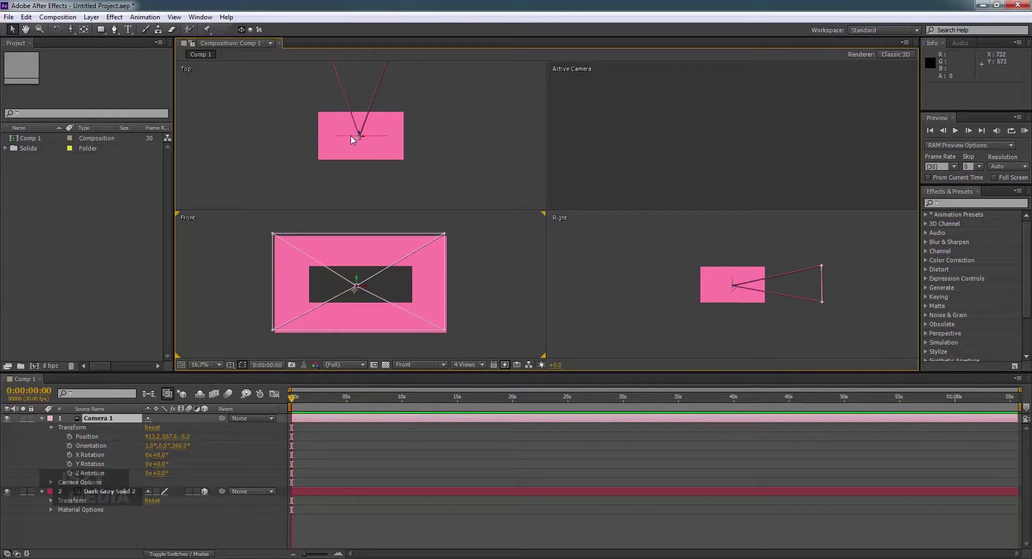
pyautogui.moveTo(359, 134)
pyautogui.mouseDown()
pyautogui.moveTo(356, 155)
pyautogui.moveTo(362, 124)
pyautogui.moveTo(360, 157)
pyautogui.moveTo(362, 119)
pyautogui.moveTo(362, 153)
pyautogui.moveTo(363, 131)
pyautogui.mouseUp()
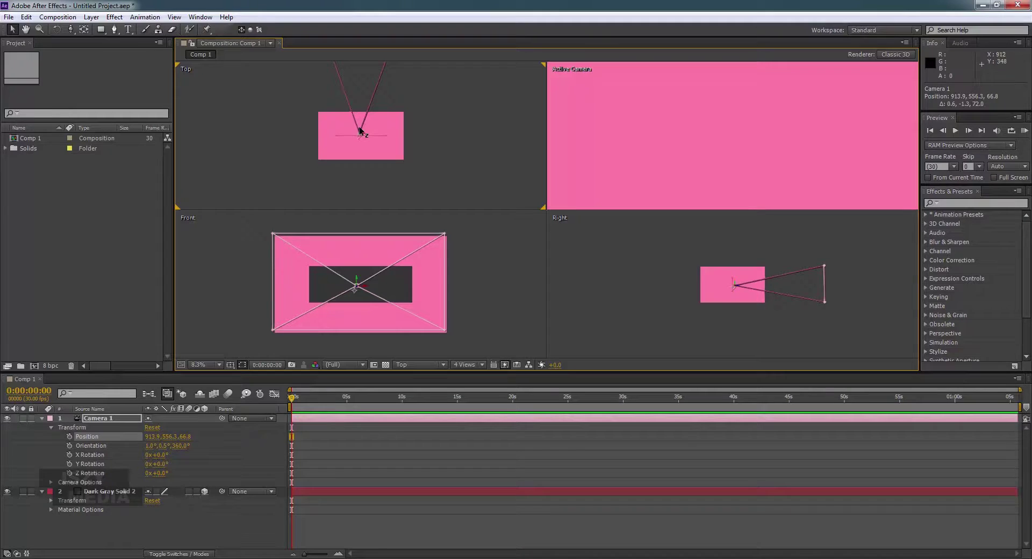
pyautogui.moveTo(360, 131); pyautogui.dragTo(355, 253)
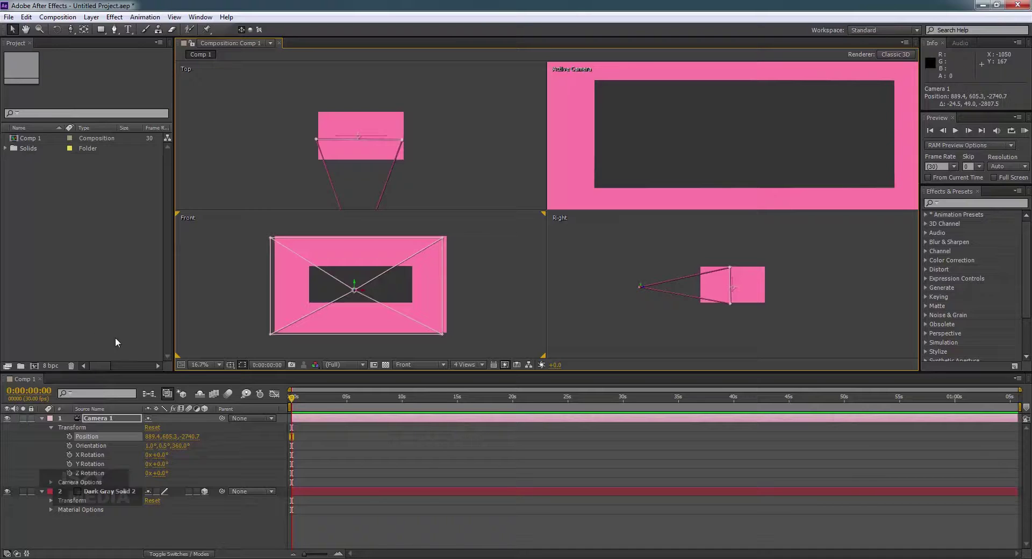
# Collapse both layers' properties and move the camera along X in the Front view to about 937
pyautogui.click(42, 419)
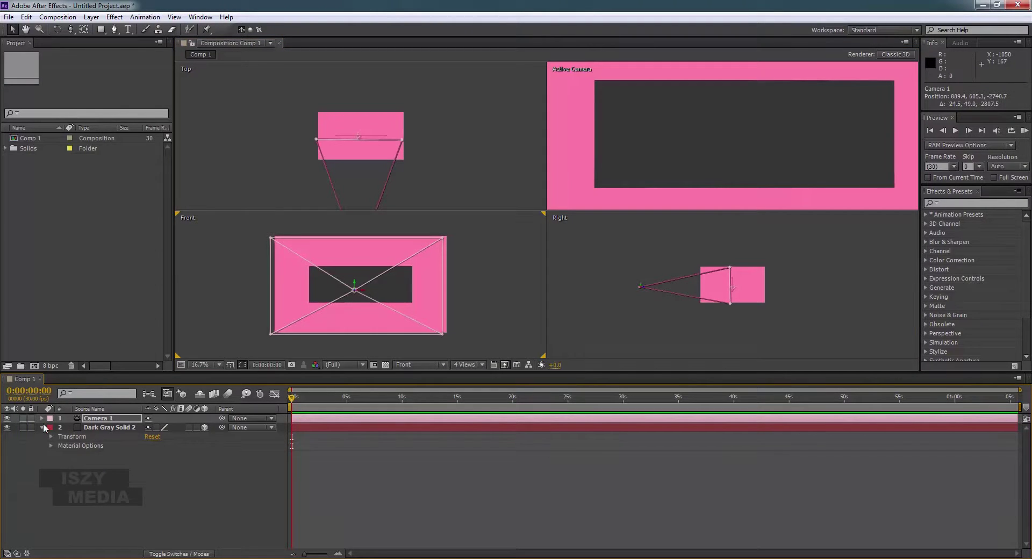
pyautogui.click(42, 428)
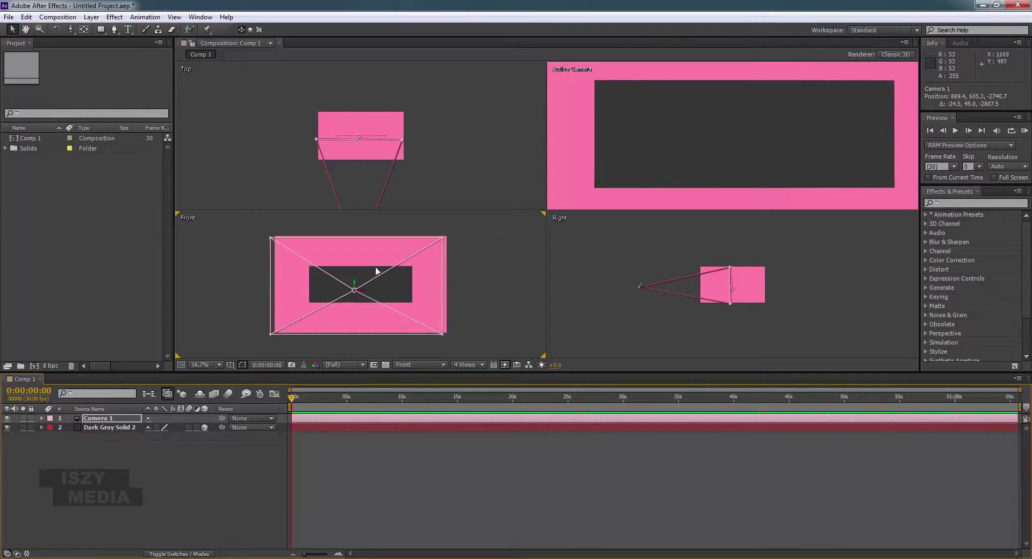
pyautogui.moveTo(370, 287)
pyautogui.mouseDown()
pyautogui.moveTo(554, 297)
pyautogui.moveTo(373, 284)
pyautogui.mouseUp()
# Expand the camera's Camera Options with its Transform properties collapsed, and select the Depth of Field property
pyautogui.click(42, 418)
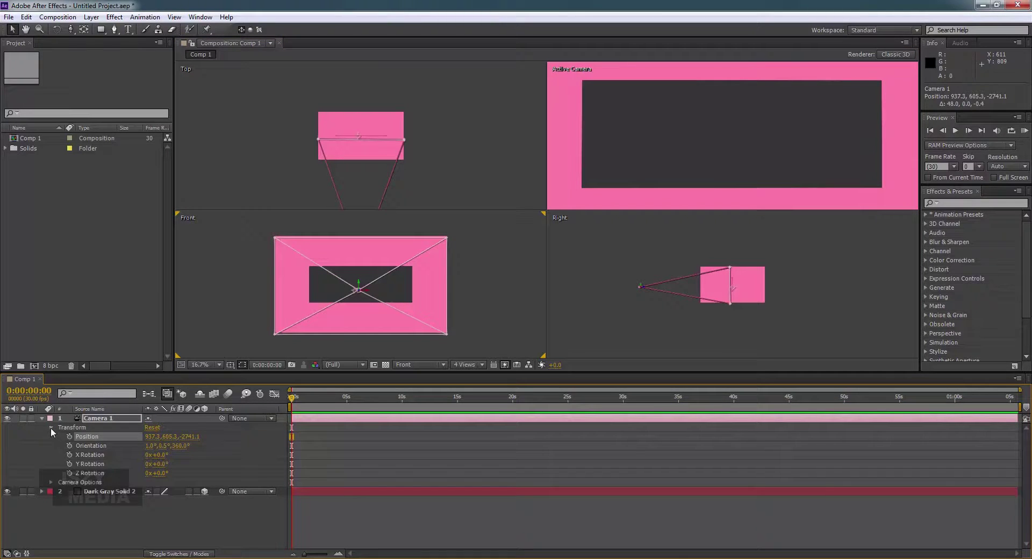
pyautogui.click(51, 427)
pyautogui.click(49, 436)
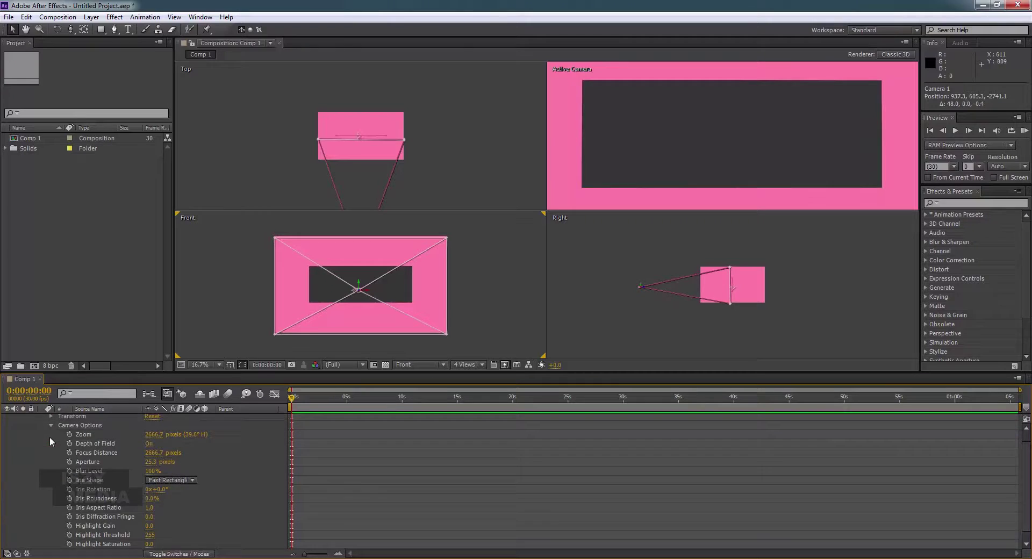
pyautogui.click(131, 442)
pyautogui.click(148, 443)
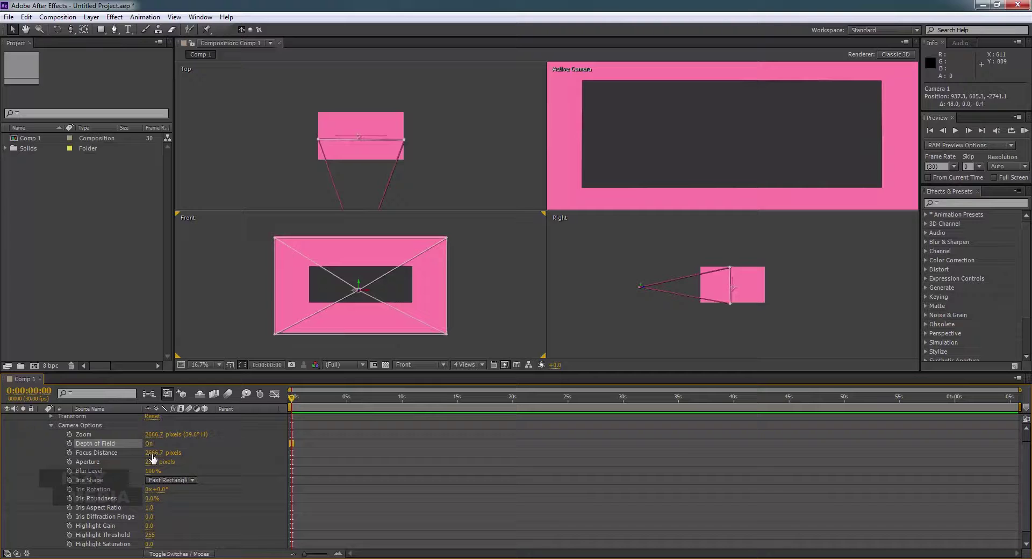
# Try reducing the camera's Focus Distance down to 0 pixels, and undo the focus changes
pyautogui.moveTo(153, 458); pyautogui.dragTo(59, 448)
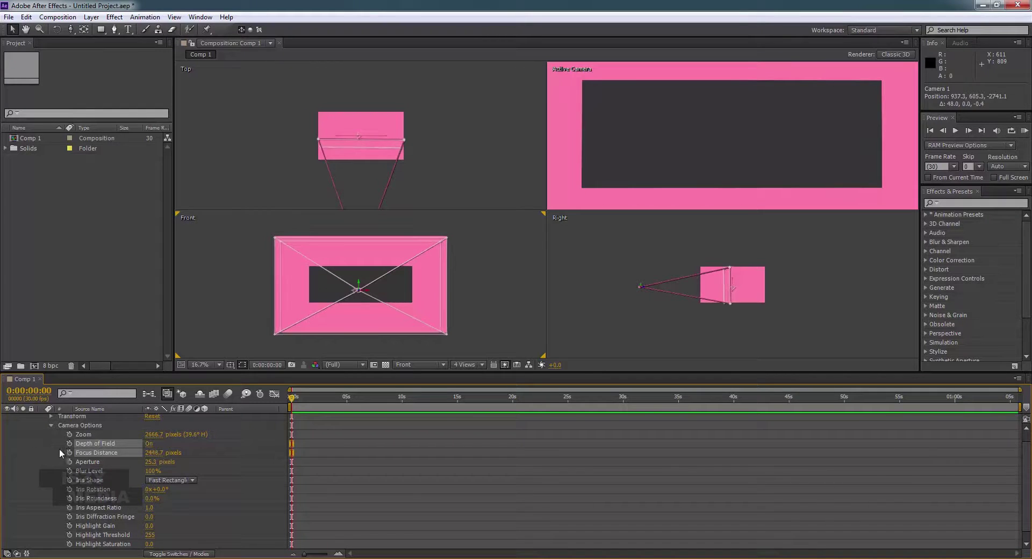
pyautogui.click(96, 452)
pyautogui.click(156, 455)
pyautogui.write('0')
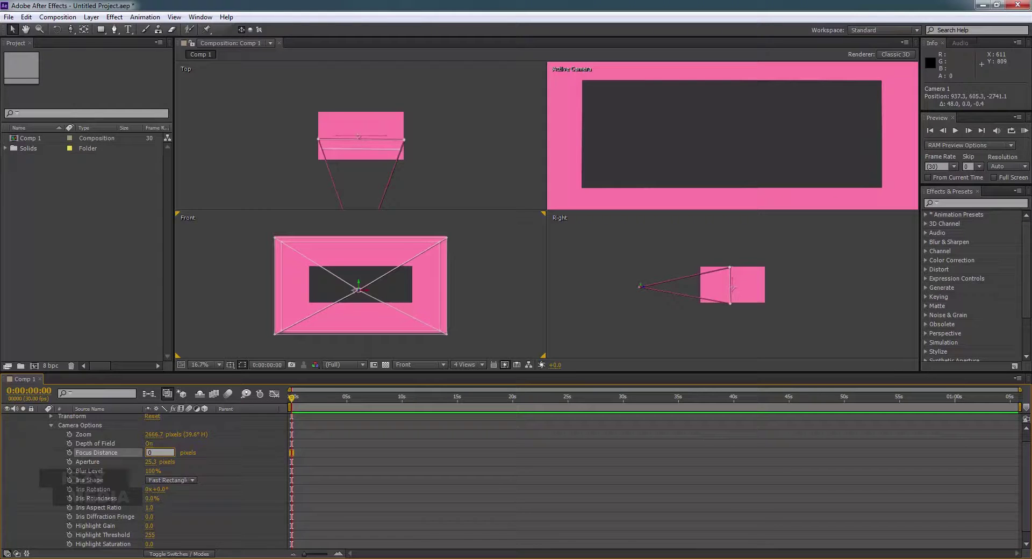
pyautogui.press('Return')
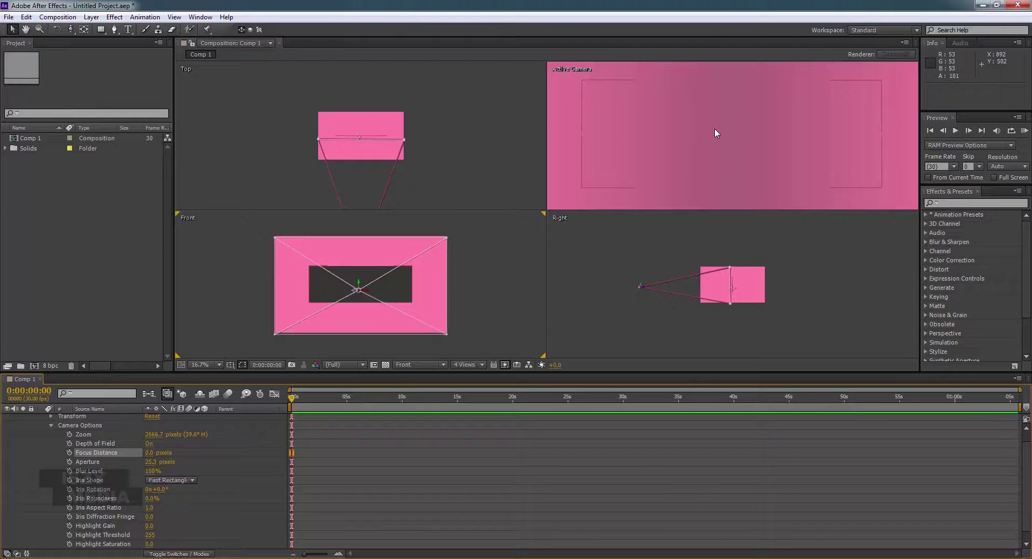
pyautogui.hotkey('ctrl', 'z')
pyautogui.hotkey('ctrl', 'z')
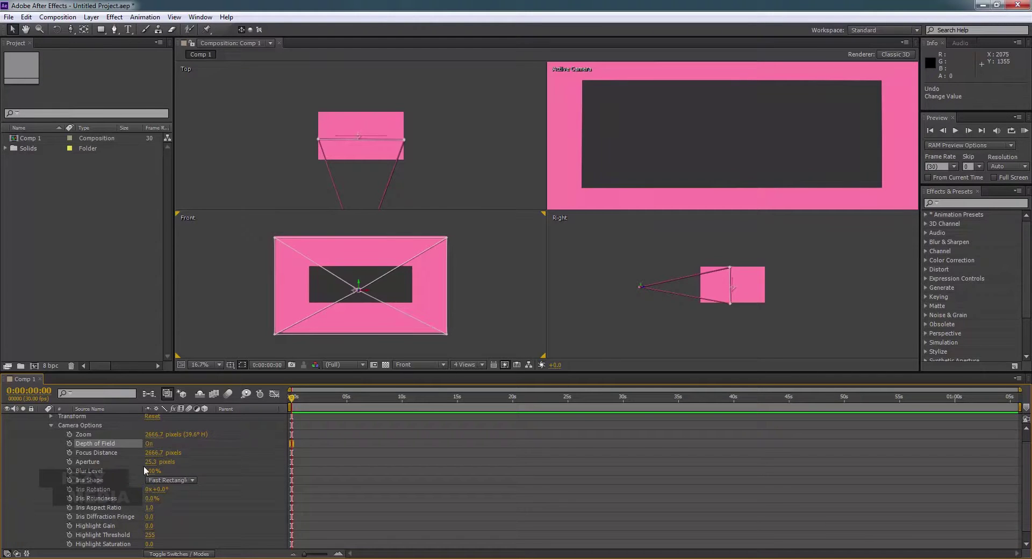
# Raise the camera's Aperture to about 205 pixels and collapse the camera layer's properties
pyautogui.moveTo(151, 465); pyautogui.dragTo(240, 468)
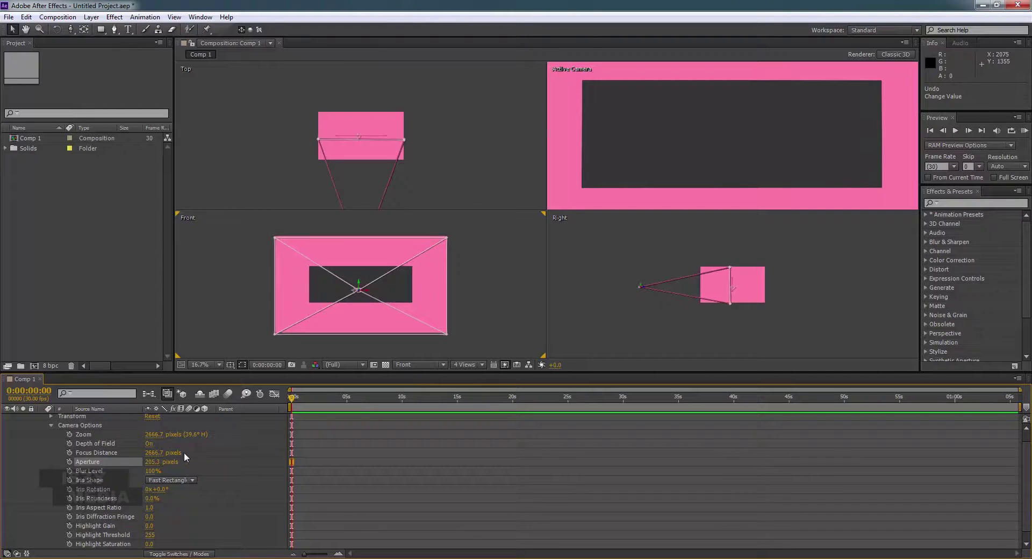
pyautogui.click(51, 424)
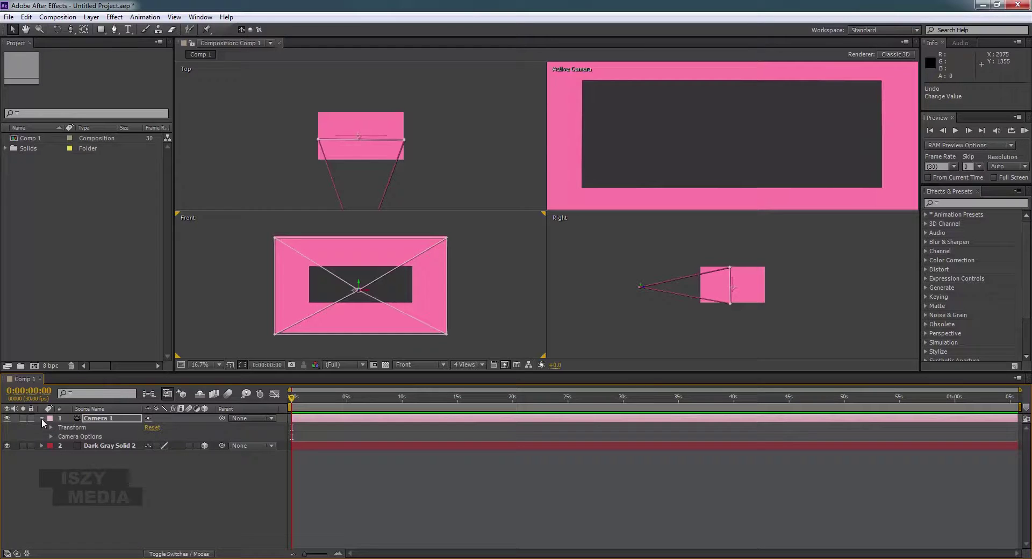
pyautogui.click(43, 418)
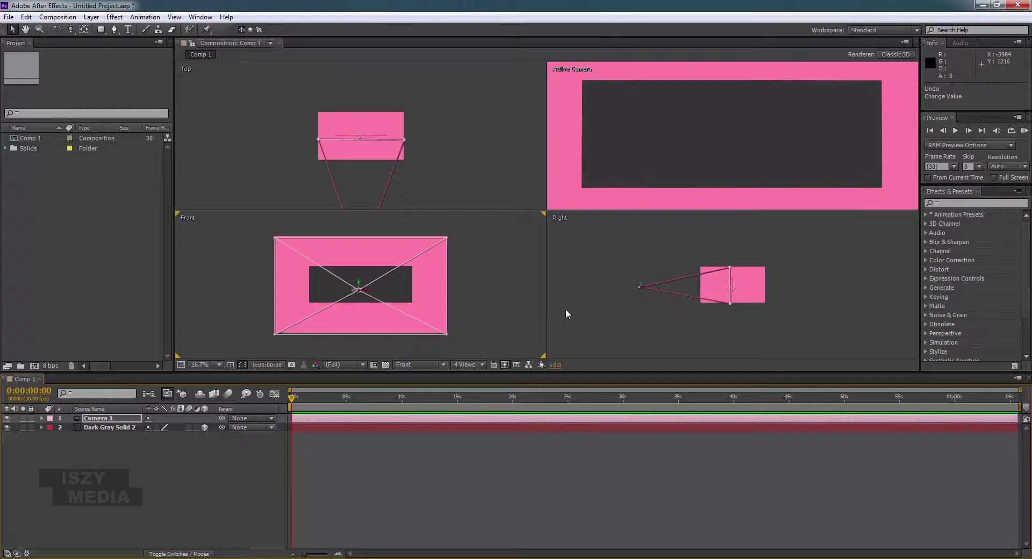
# Switch the composition from four views to a single view and deselect all layers
pyautogui.click(473, 364)
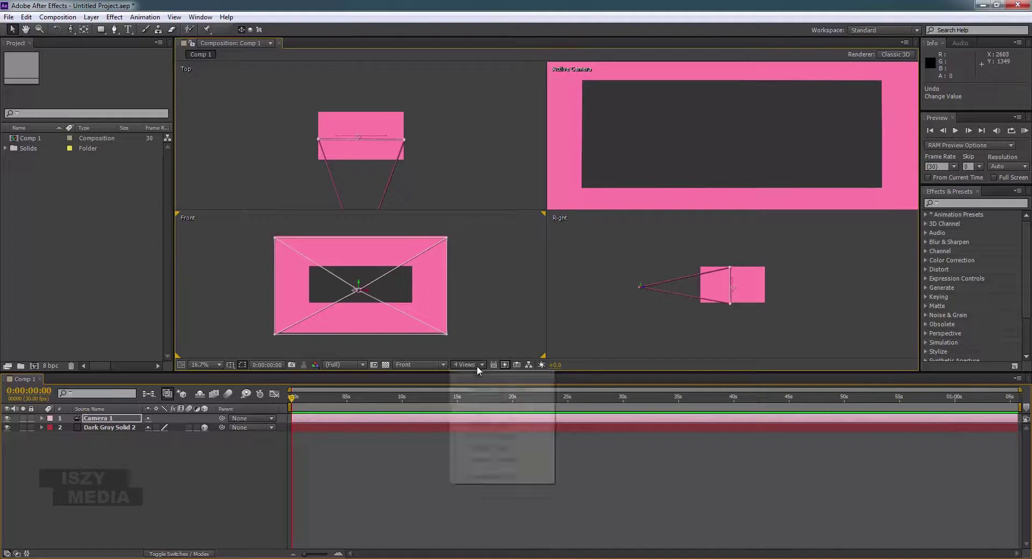
pyautogui.click(477, 381)
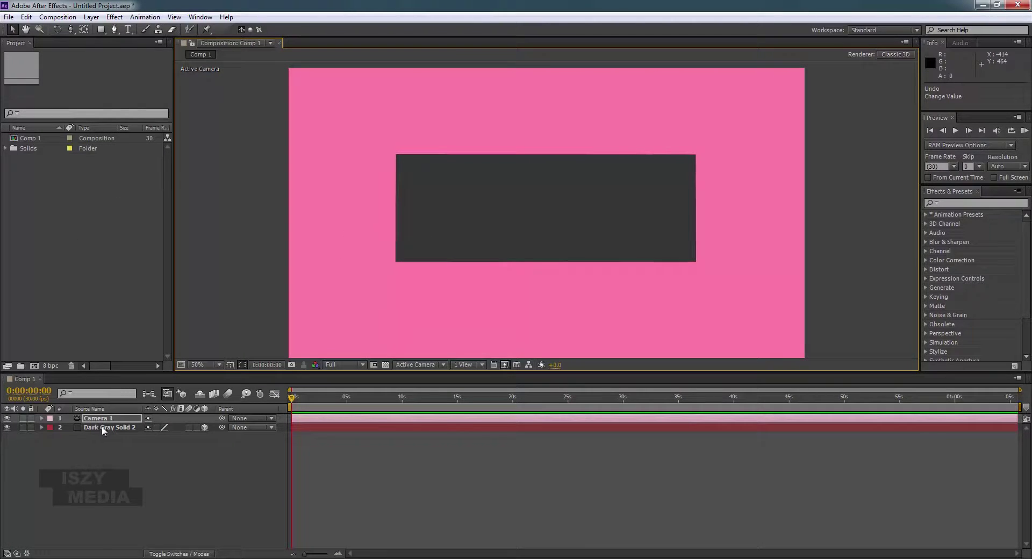
pyautogui.click(130, 501)
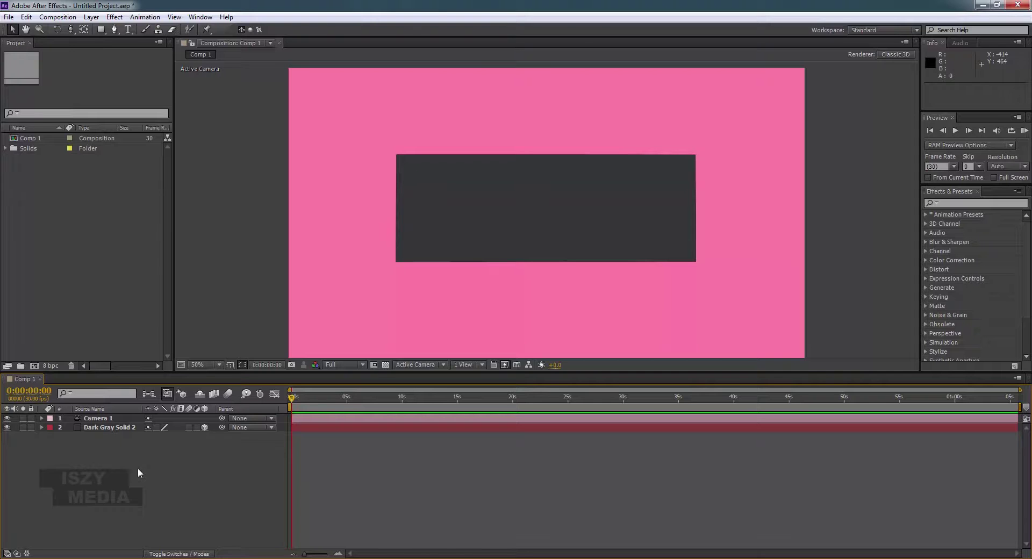
# Add a null object as a 3D layer and parent the camera to it
pyautogui.click(92, 17)
pyautogui.moveTo(135, 18)
pyautogui.moveTo(92, 16)
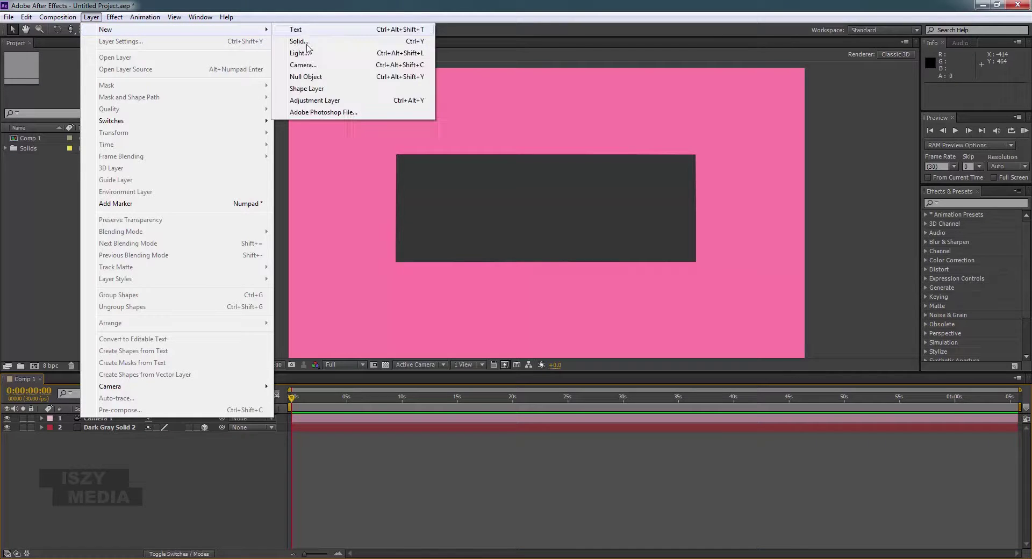
pyautogui.click(309, 78)
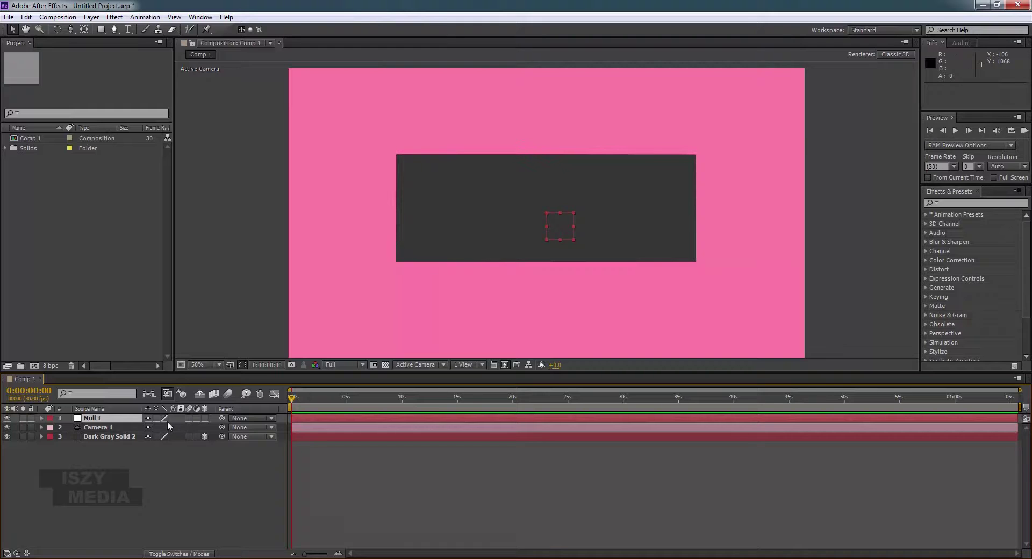
pyautogui.click(203, 419)
pyautogui.moveTo(221, 428); pyautogui.dragTo(120, 418)
# Move the null along Y to about 720 and along X to about 1118, undoing a stray move of the dark gray solid
pyautogui.moveTo(551, 200)
pyautogui.mouseDown()
pyautogui.moveTo(586, 221)
pyautogui.moveTo(587, 104)
pyautogui.moveTo(592, 134)
pyautogui.moveTo(570, 225)
pyautogui.moveTo(559, 195)
pyautogui.moveTo(554, 279)
pyautogui.moveTo(571, 230)
pyautogui.moveTo(599, 138)
pyautogui.moveTo(573, 213)
pyautogui.moveTo(524, 294)
pyautogui.moveTo(556, 197)
pyautogui.mouseUp()
pyautogui.moveTo(557, 194); pyautogui.dragTo(565, 168)
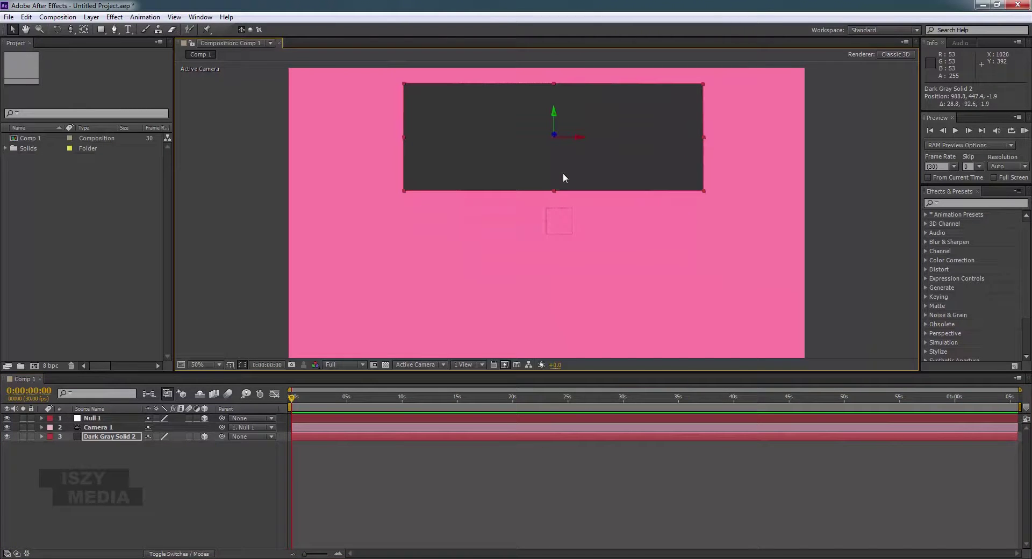
pyautogui.hotkey('ctrl', 'z')
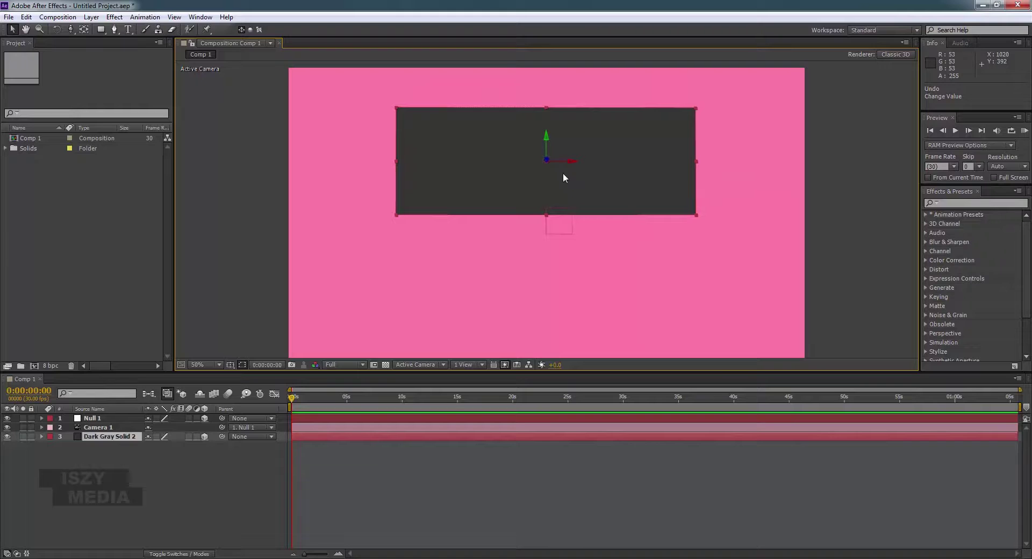
pyautogui.click(563, 227)
pyautogui.moveTo(574, 209); pyautogui.dragTo(617, 224)
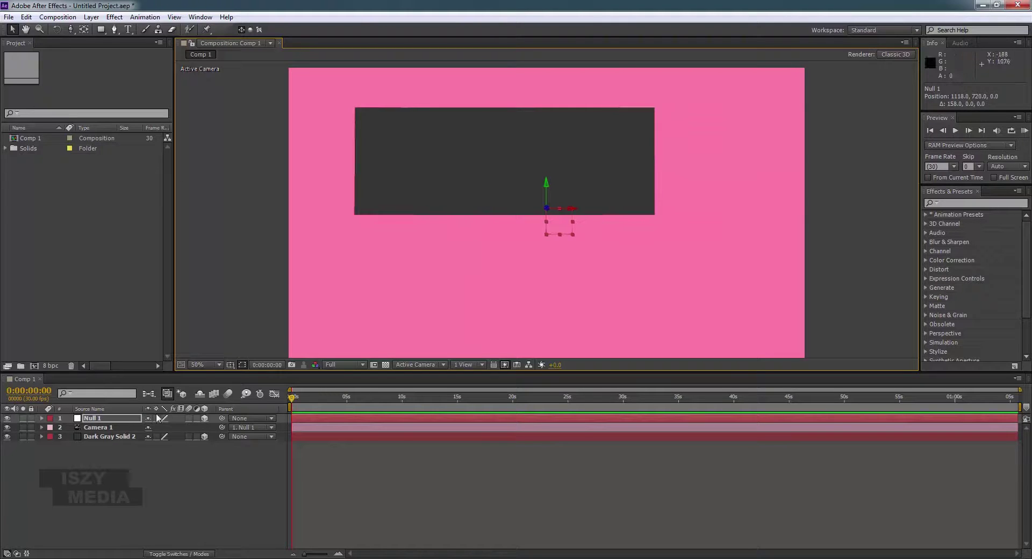
# Switch the composition to four views and select the camera to view its frame, ending with the null selected
pyautogui.click(457, 364)
pyautogui.click(489, 415)
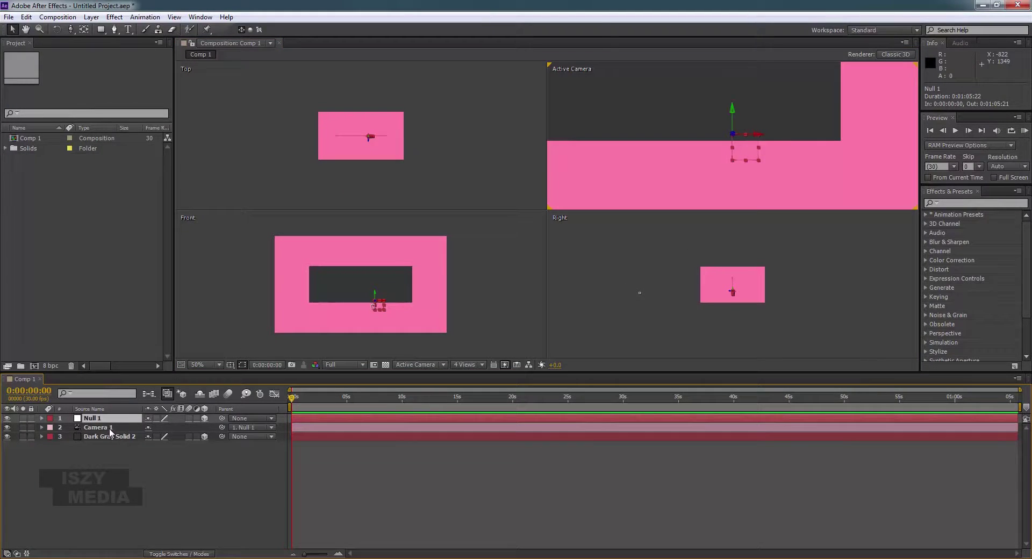
pyautogui.click(110, 429)
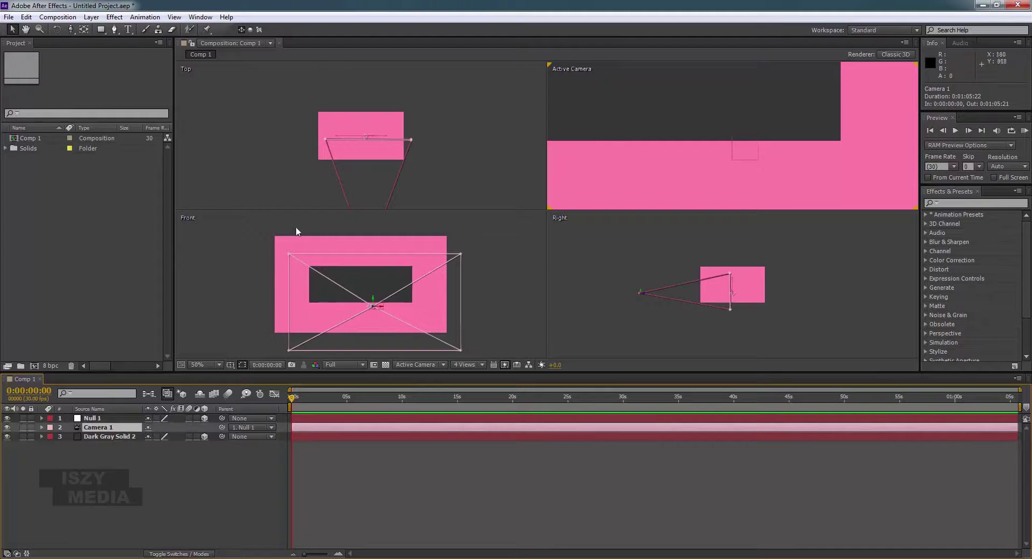
pyautogui.click(105, 419)
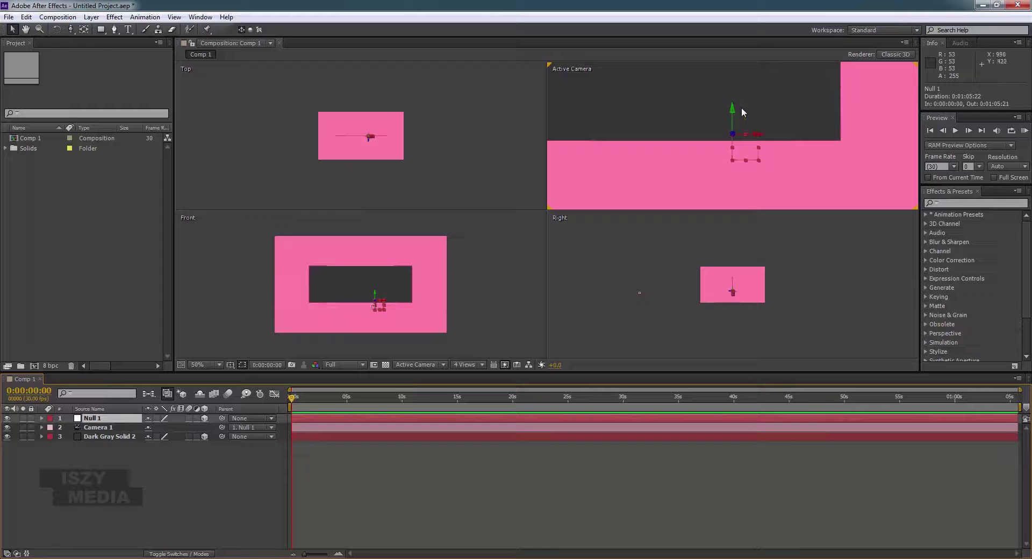
# Move the null in the Active Camera view to about X 860, Y 644, undoing a stray move of the solid
pyautogui.moveTo(734, 112); pyautogui.dragTo(776, 131)
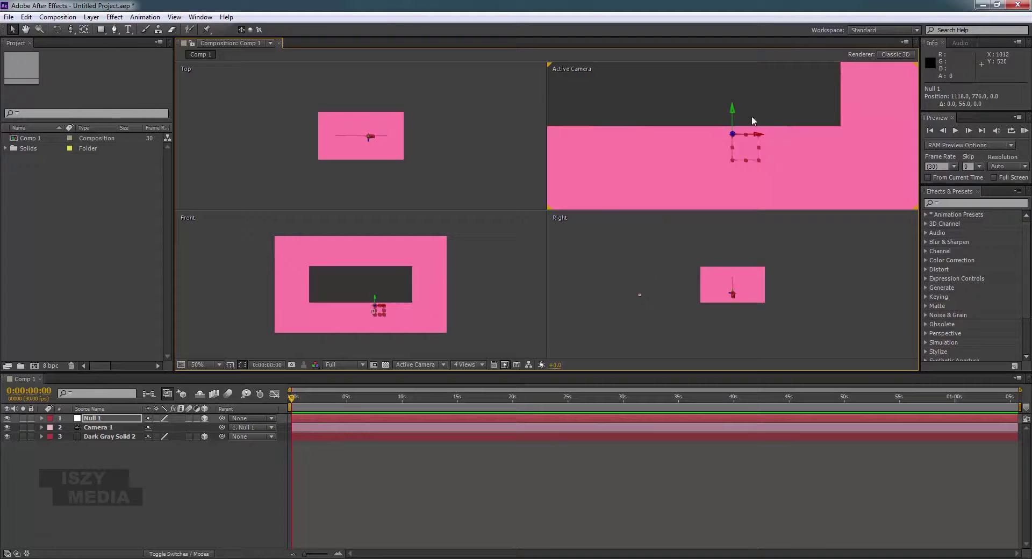
pyautogui.moveTo(734, 117)
pyautogui.mouseDown()
pyautogui.moveTo(804, 3)
pyautogui.moveTo(788, 81)
pyautogui.moveTo(715, 286)
pyautogui.moveTo(770, 58)
pyautogui.moveTo(721, 65)
pyautogui.moveTo(721, 82)
pyautogui.moveTo(758, 108)
pyautogui.moveTo(704, 135)
pyautogui.moveTo(734, 108)
pyautogui.moveTo(722, 129)
pyautogui.mouseUp()
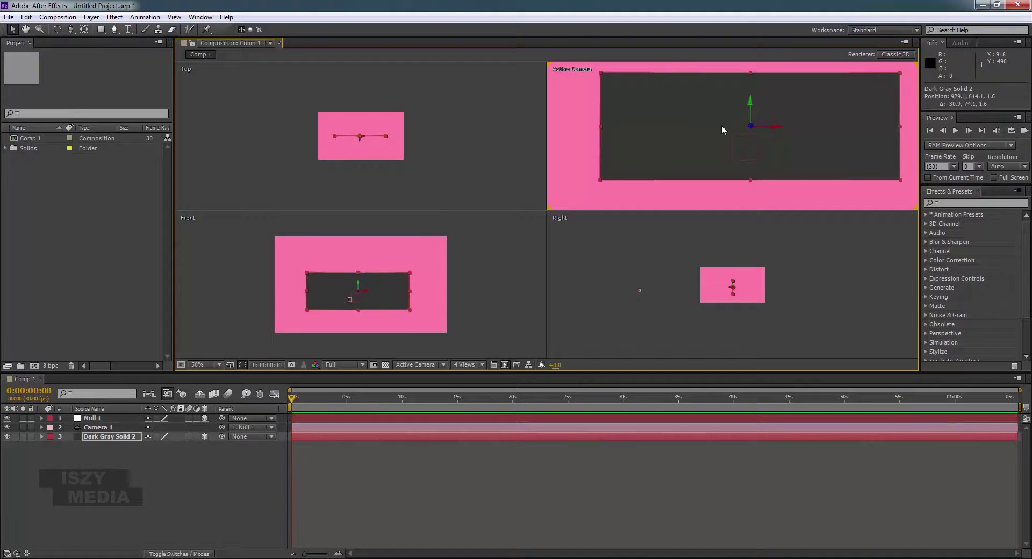
pyautogui.hotkey('ctrl', 'z')
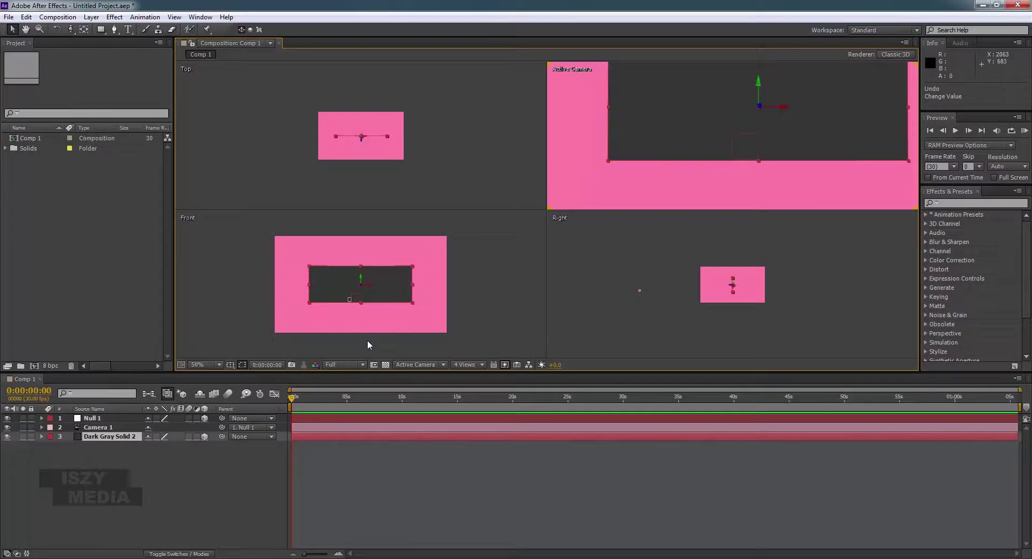
# Reselect the null and move it along Z away from the camera to about 1376, and back to about -4
pyautogui.click(89, 420)
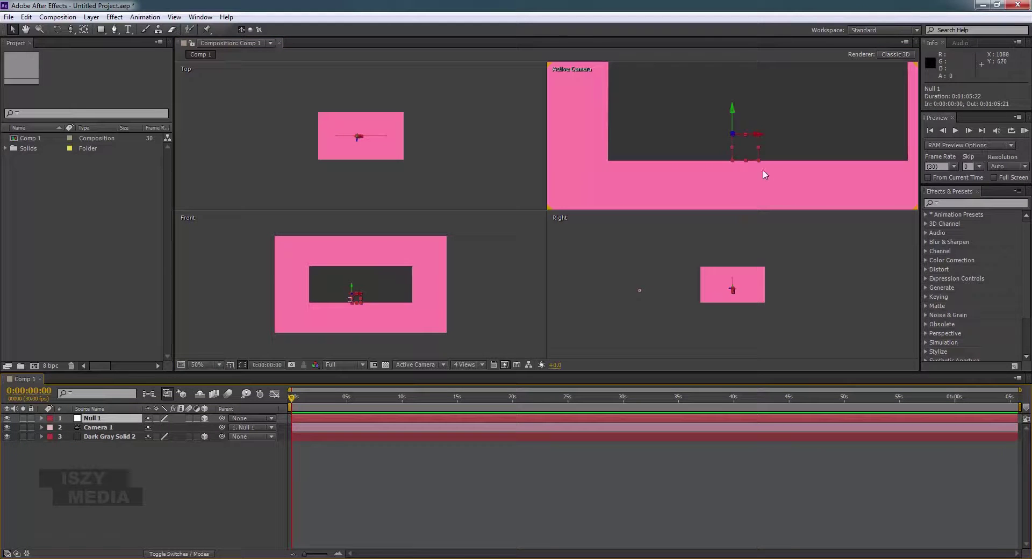
pyautogui.moveTo(734, 135); pyautogui.dragTo(7, 183)
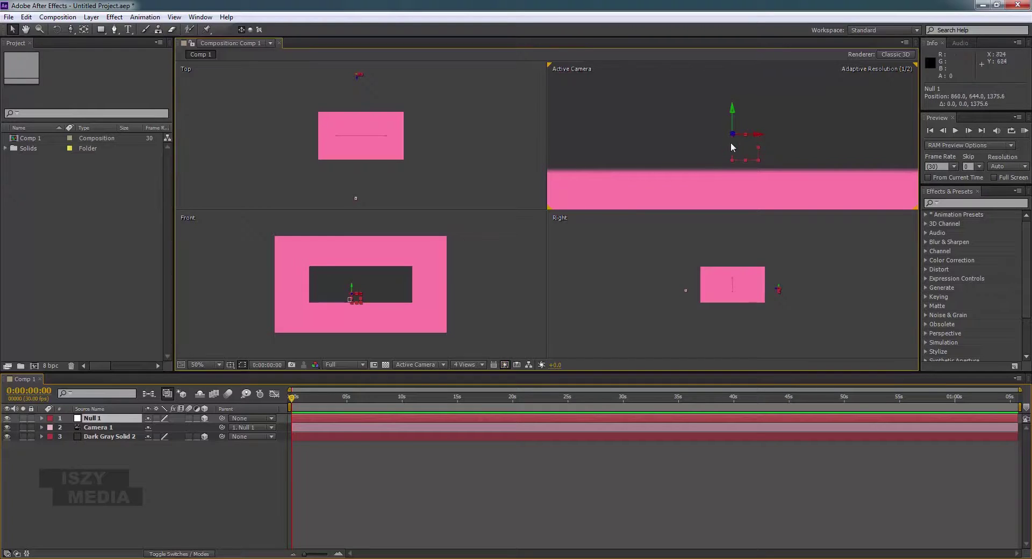
pyautogui.moveTo(732, 139)
pyautogui.mouseDown()
pyautogui.moveTo(488, 152)
pyautogui.moveTo(723, 154)
pyautogui.mouseUp()
pyautogui.hotkey('ctrl', 'z')
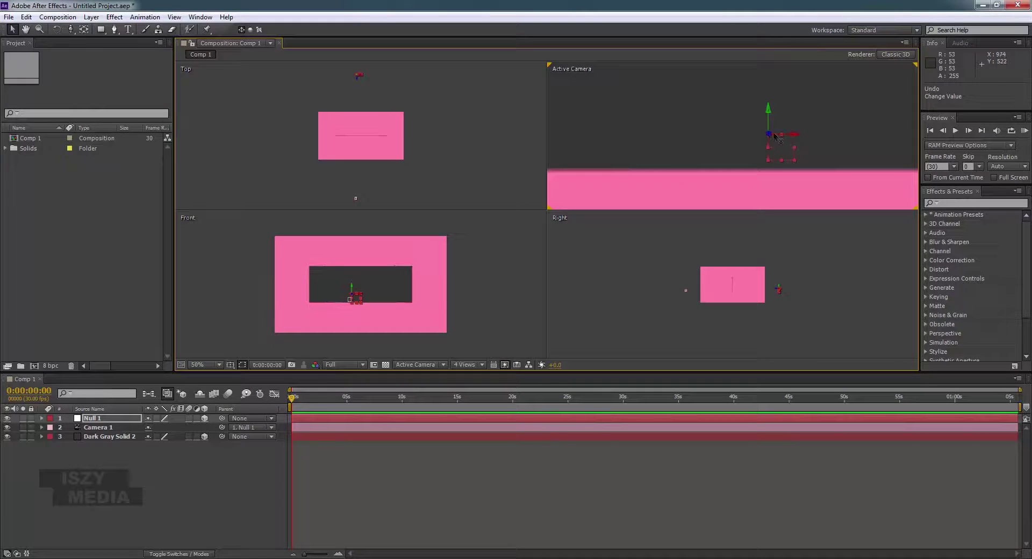
pyautogui.moveTo(770, 137); pyautogui.dragTo(1029, 232)
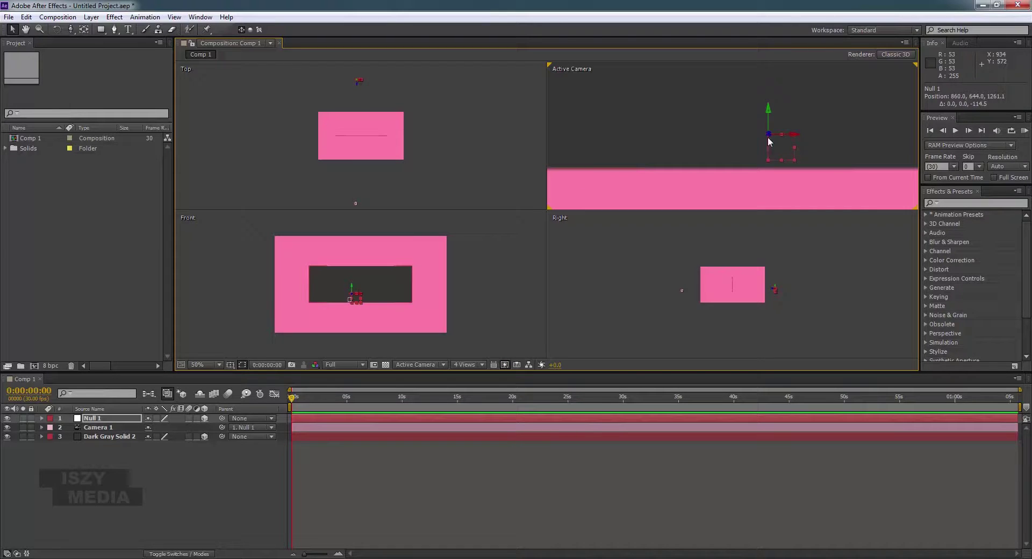
pyautogui.moveTo(770, 141); pyautogui.dragTo(837, 125)
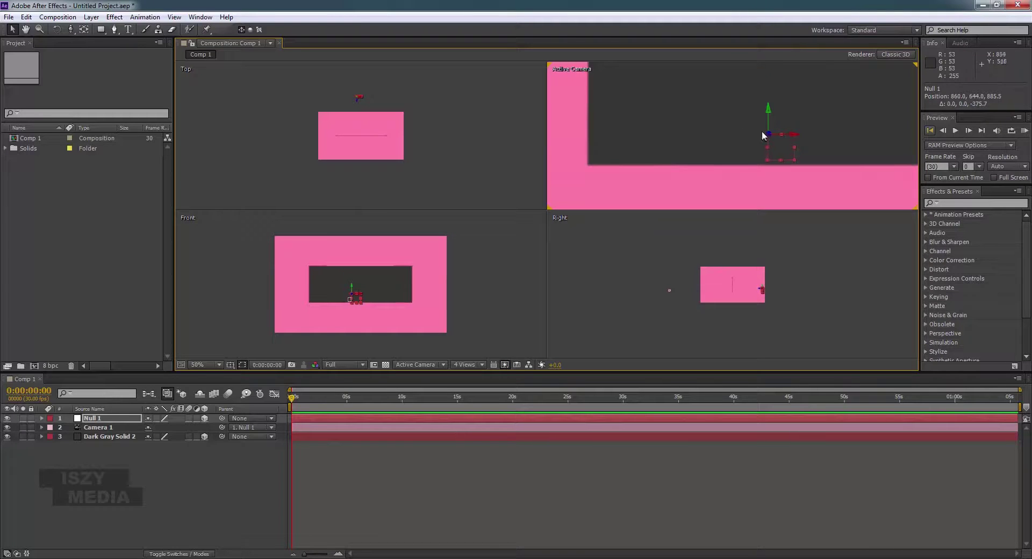
pyautogui.moveTo(770, 135); pyautogui.dragTo(981, 147)
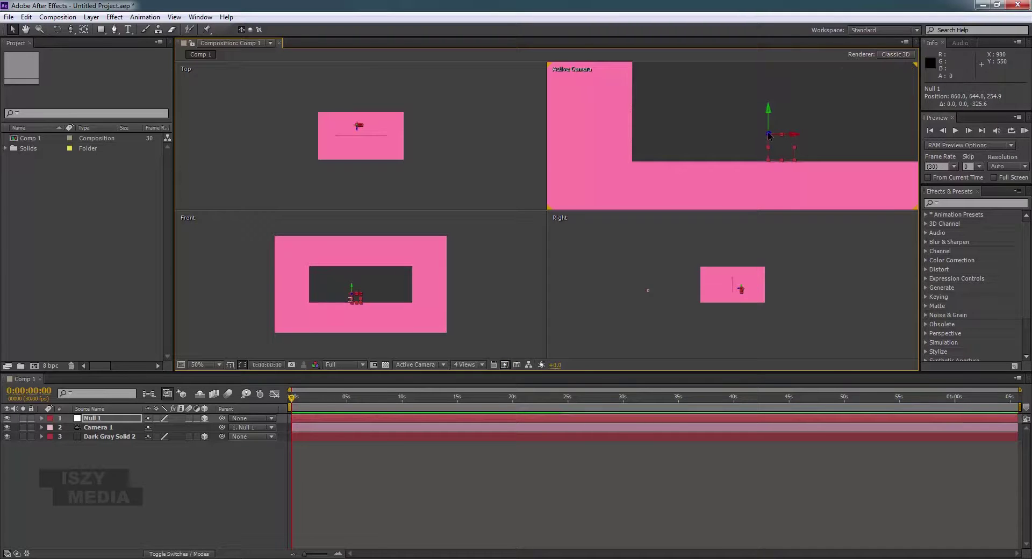
pyautogui.moveTo(770, 136); pyautogui.dragTo(905, 146)
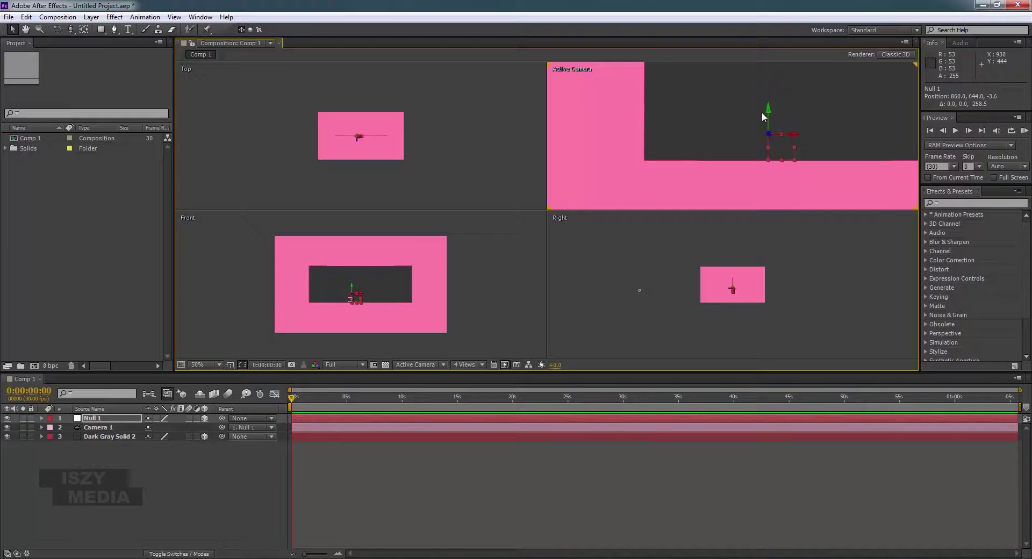
# Try to move the null along Y in the Active Camera view, undo the change and deselect all layers
pyautogui.moveTo(771, 110); pyautogui.dragTo(769, 111)
pyautogui.hotkey('ctrl', 'z')
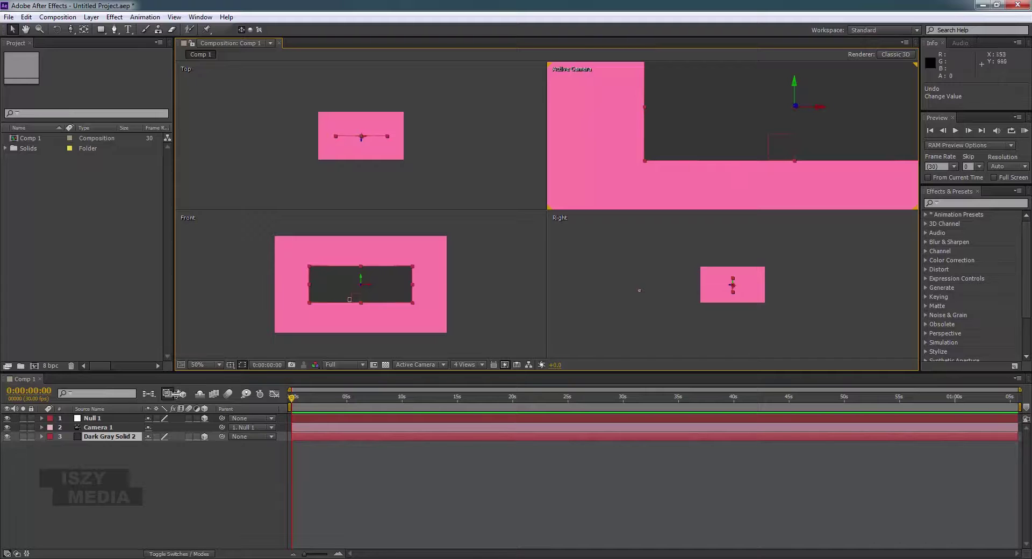
pyautogui.click(53, 502)
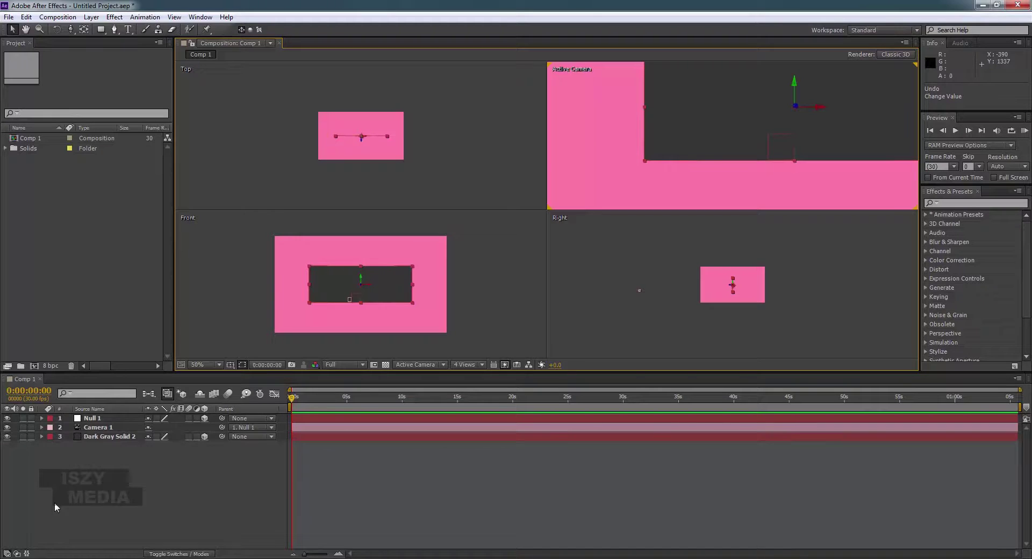
# Delete the null layer and select the camera
pyautogui.click(98, 420)
pyautogui.press('Delete')
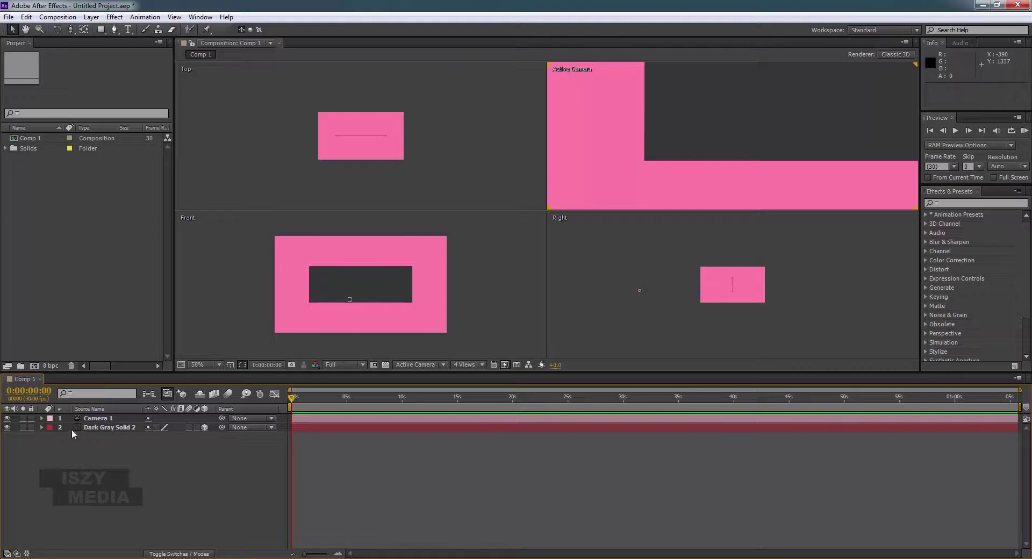
pyautogui.click(87, 418)
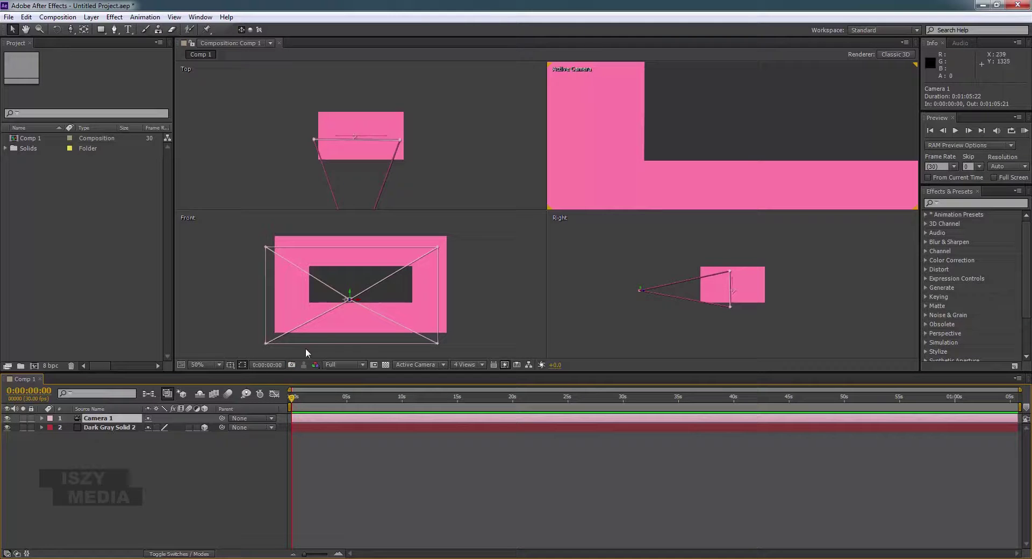